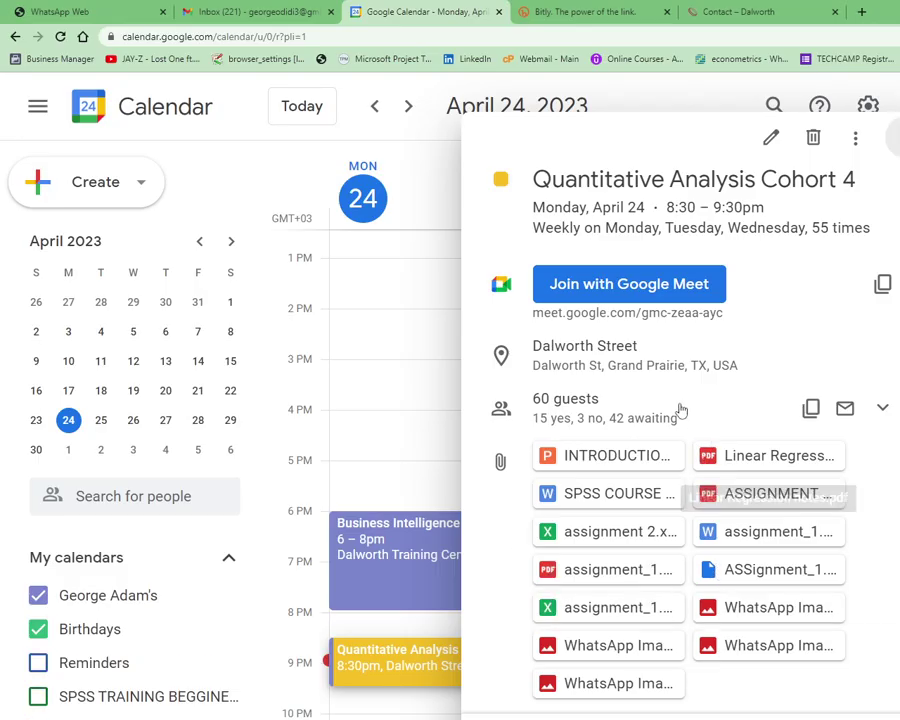
Open the Google Meet link of the Quantitative Analysis Cohort 4 event, then switch to SPSS and dismiss its startup dialog.
left_click(646, 294)
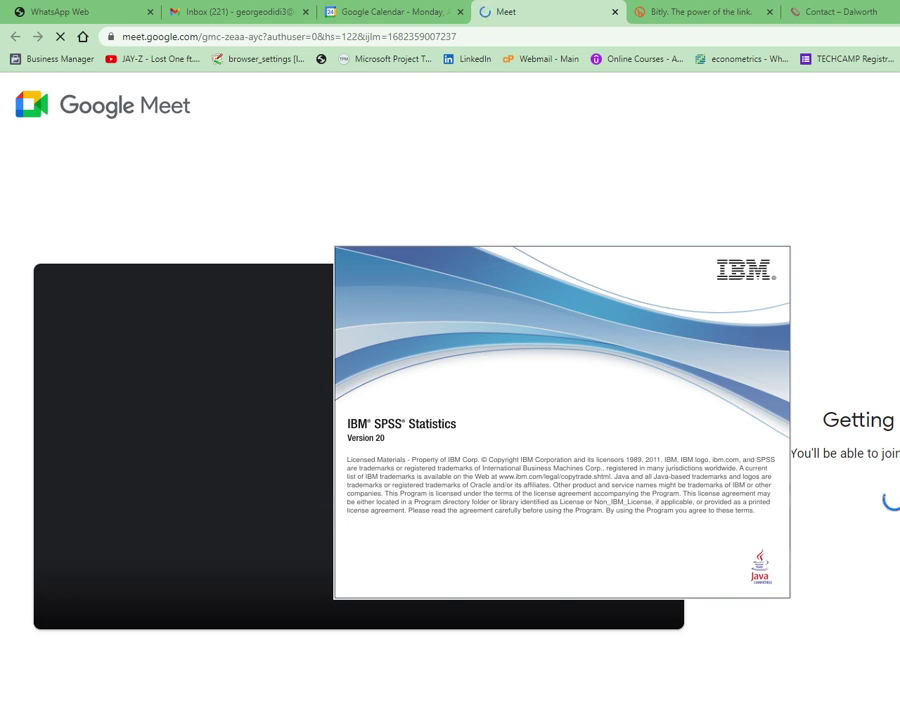
key("alt+Tab")
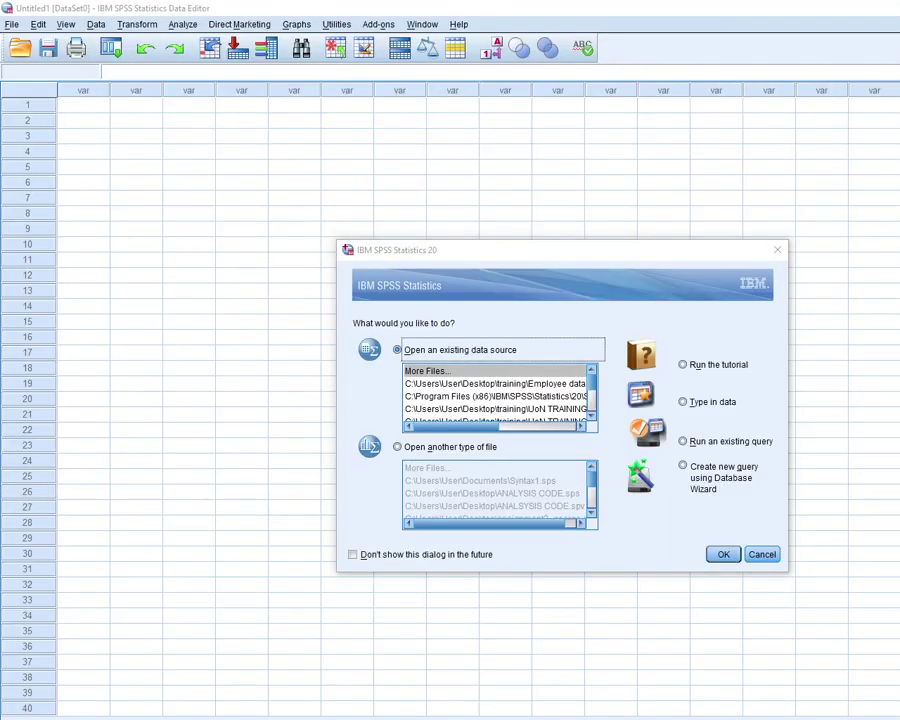
left_click(777, 250)
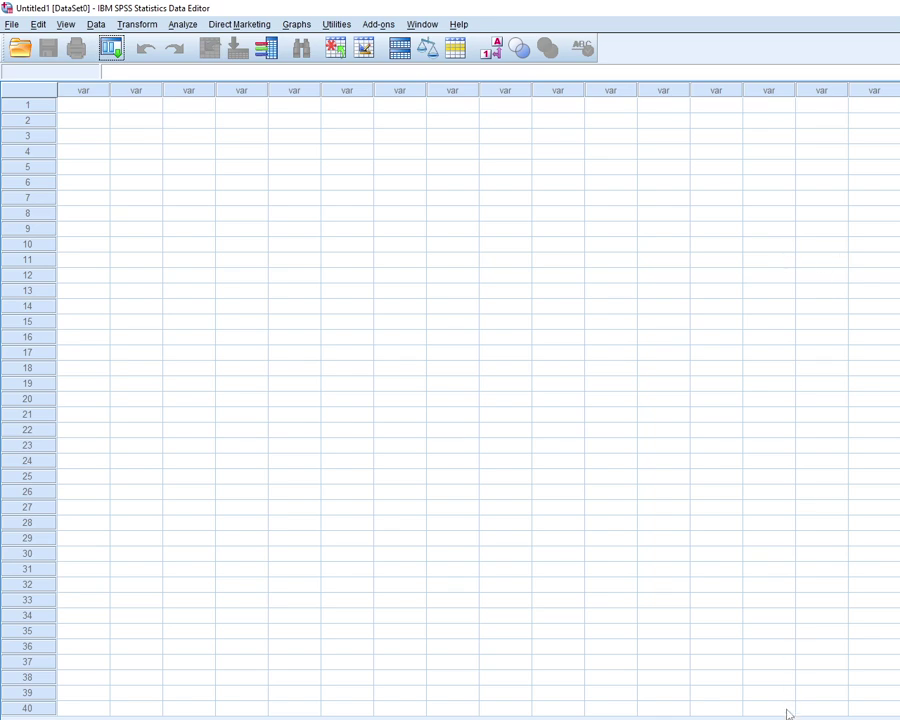
Switch to ASSIGNMENT 2.pdf in Adobe Reader and review the assignment description, sample data table and legend.
left_click(335, 718)
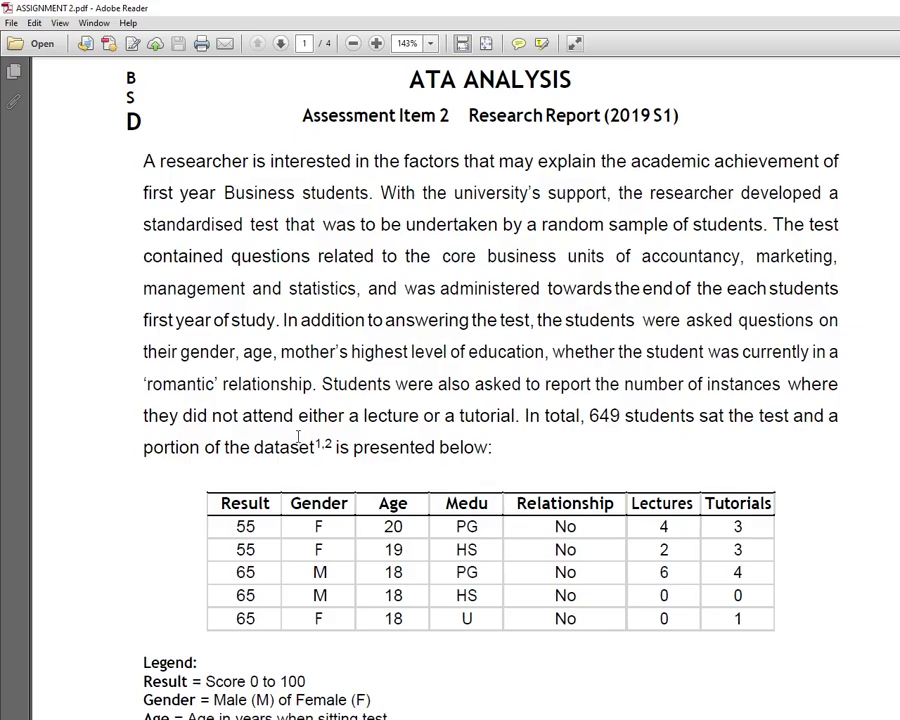
scroll(380, 512, "down", 2)
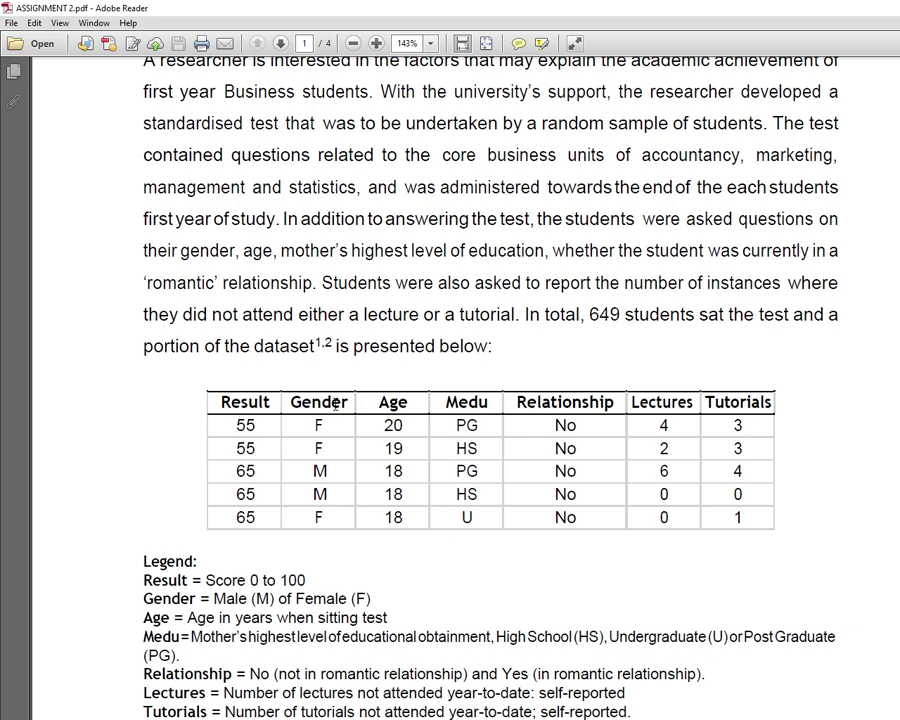
scroll(335, 402, "up", 1)
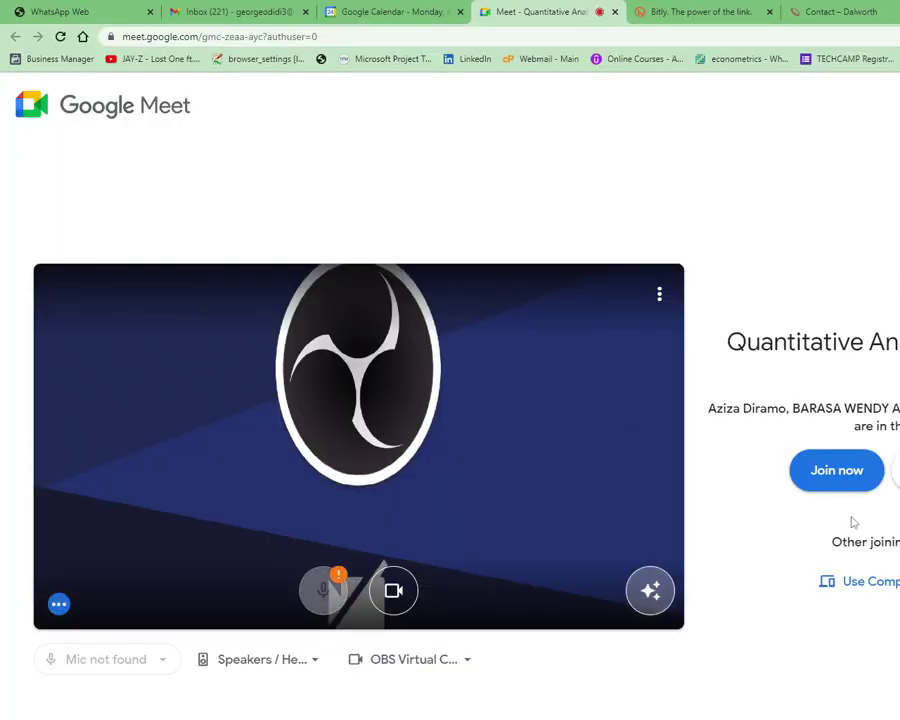
Join the Google Meet call and present the entire screen, ignoring the infinity mirror warning.
left_click(848, 487)
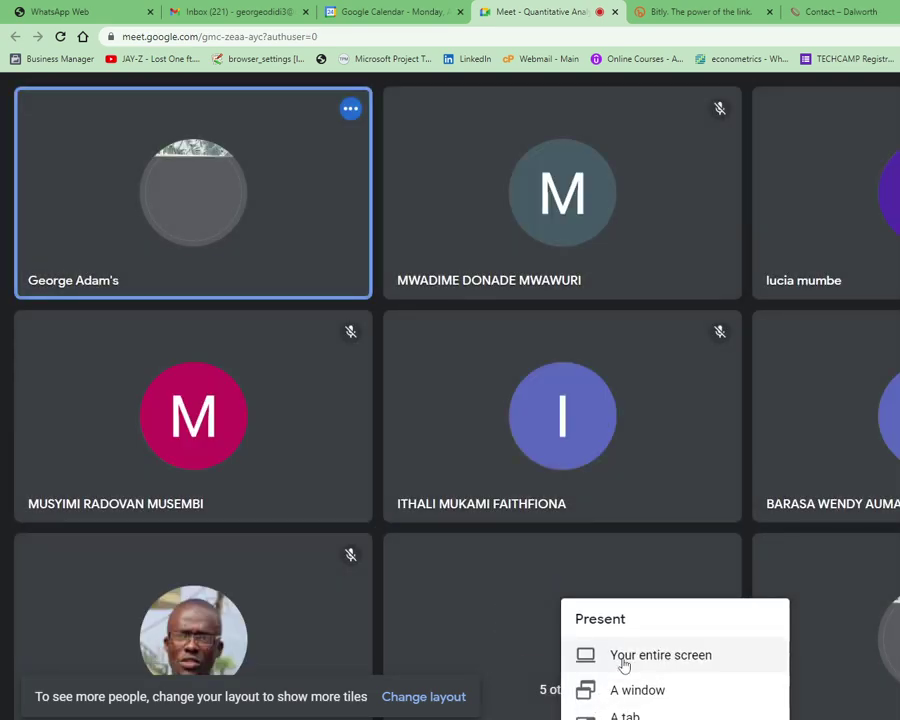
left_click(624, 658)
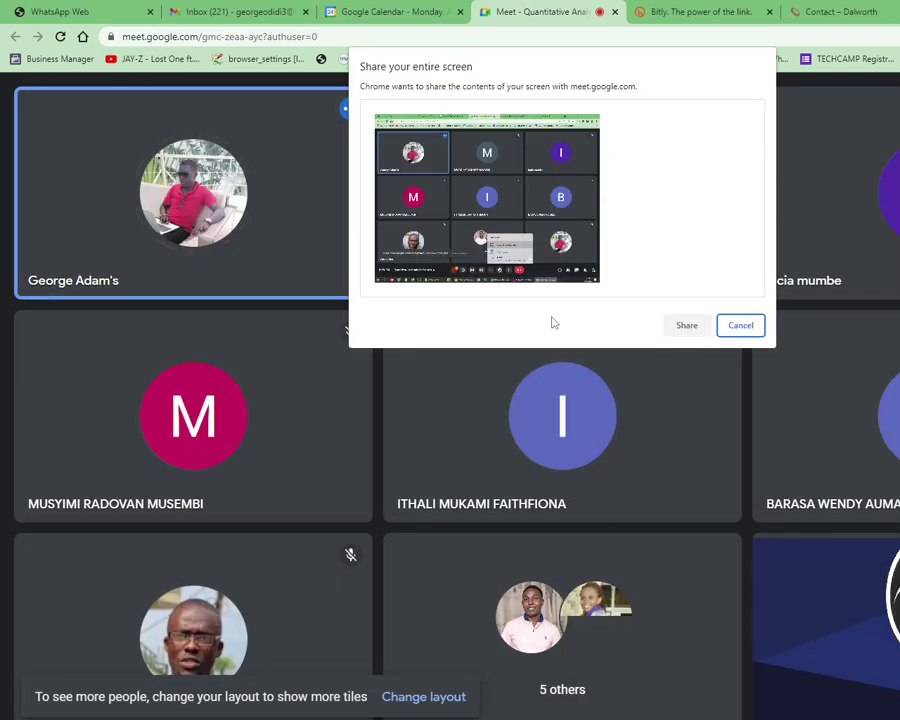
left_click(673, 334)
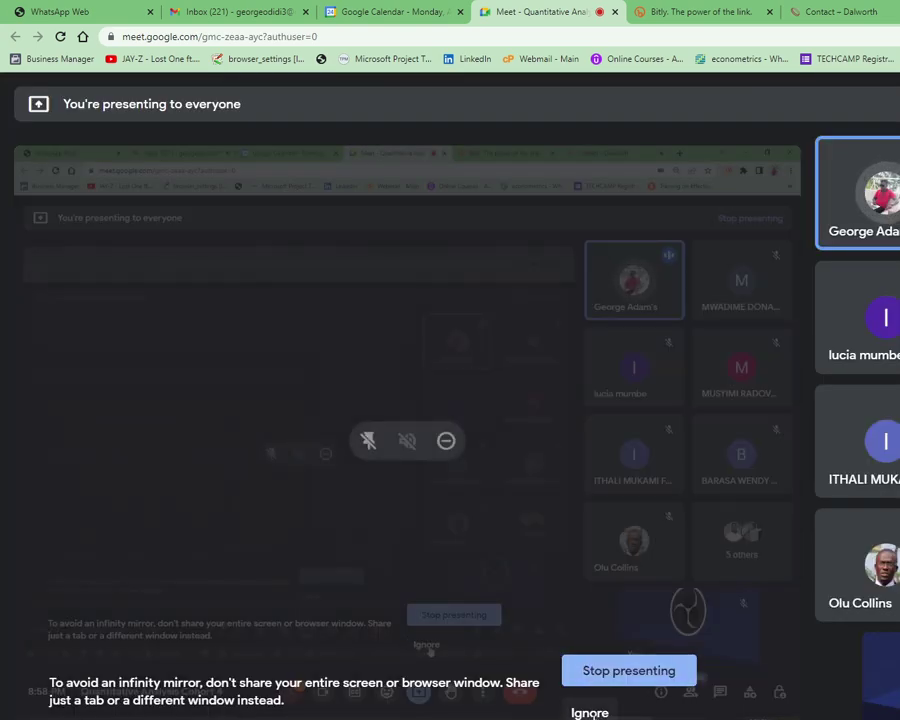
left_click(590, 712)
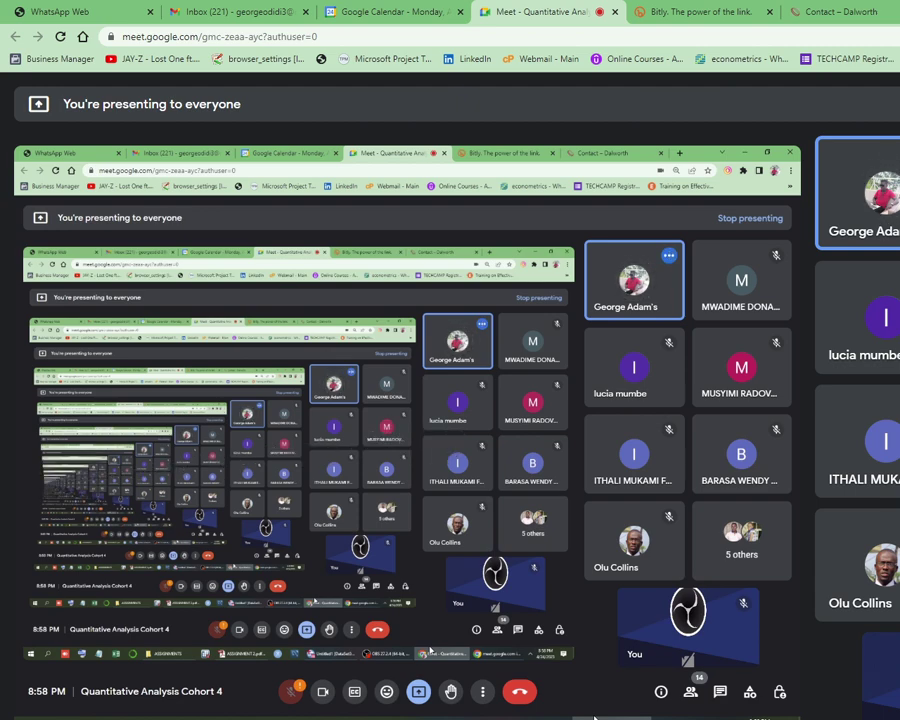
Switch to SPSS, start opening a data file and browse to the training folder on the Desktop.
left_click(594, 717)
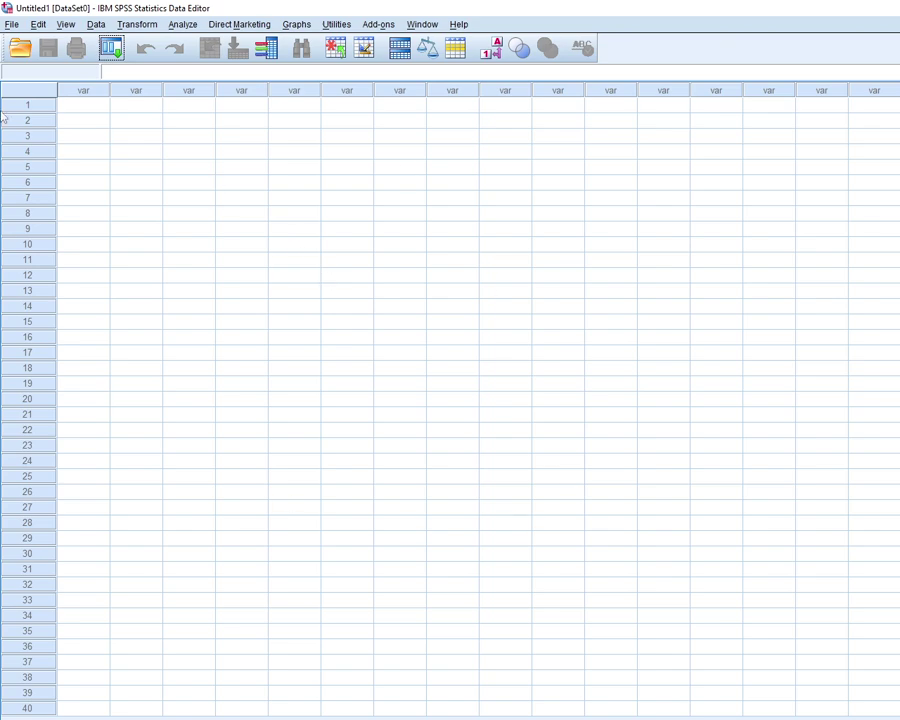
left_click(12, 24)
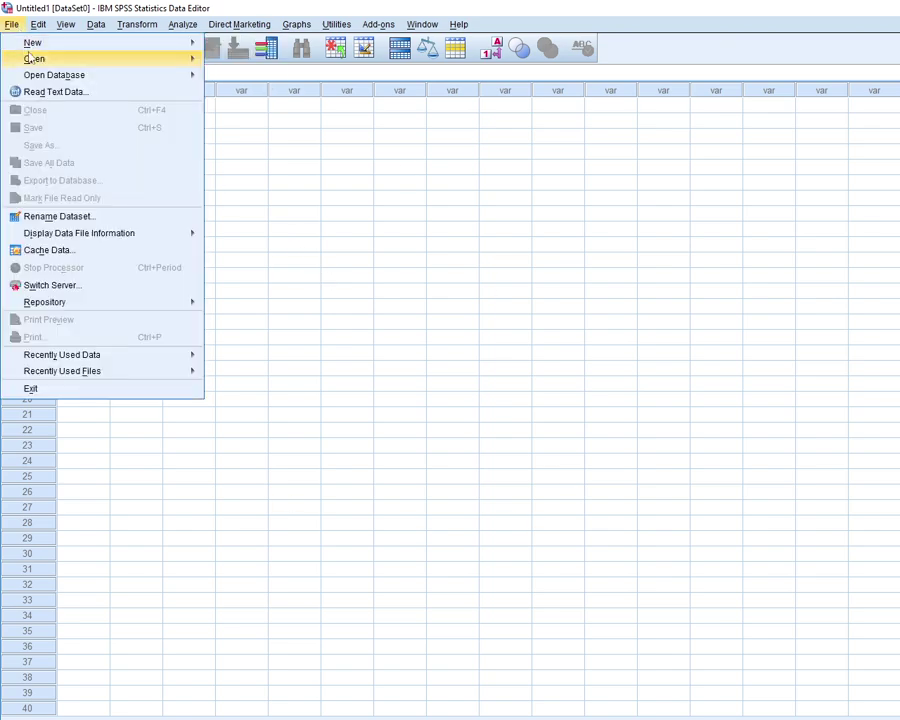
mouse_move(30, 58)
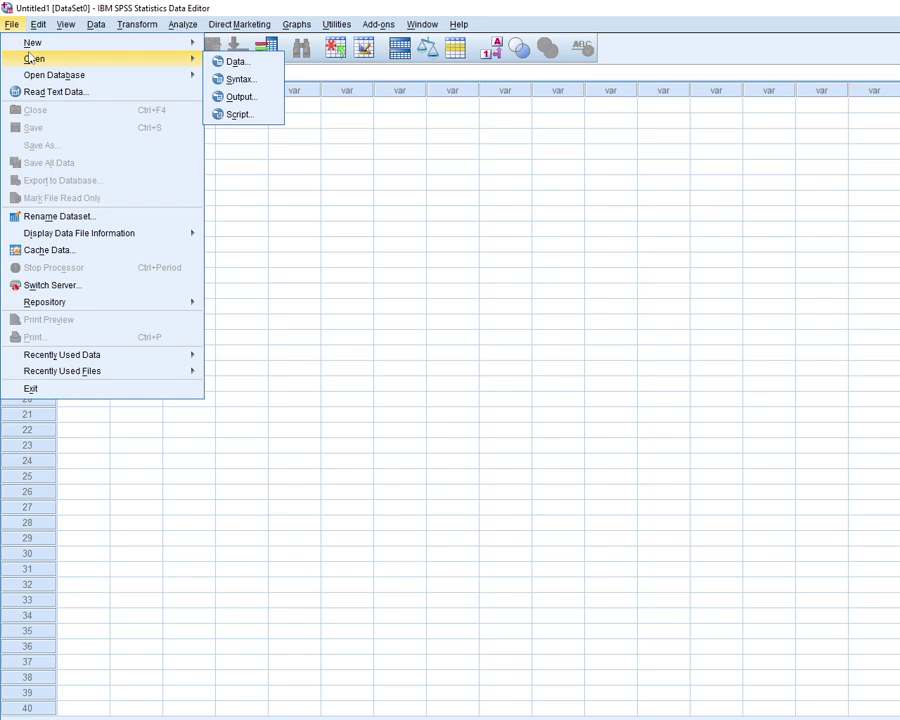
left_click(246, 68)
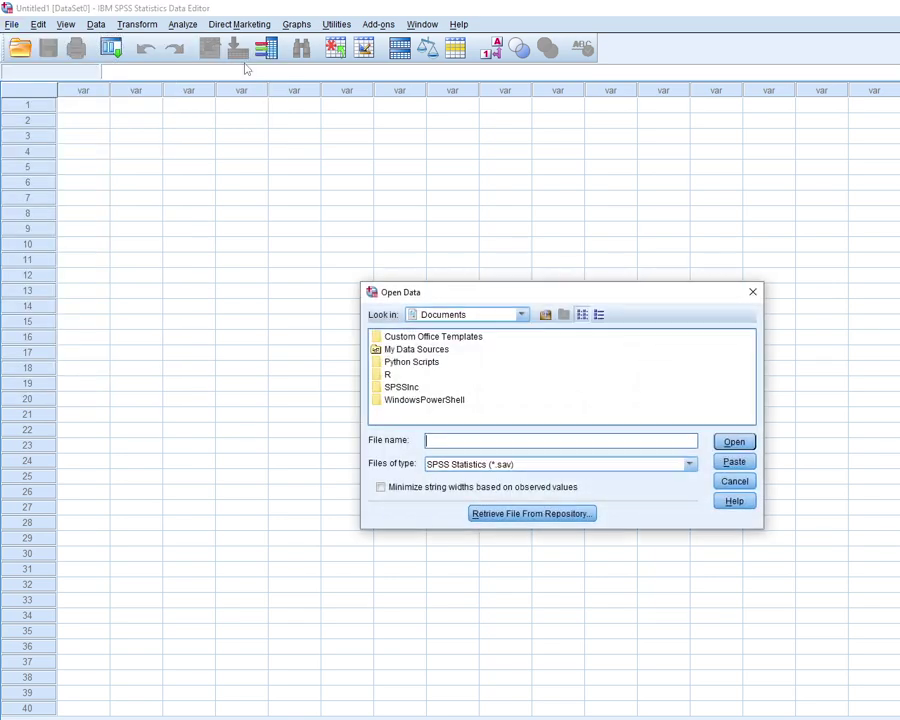
left_click(521, 315)
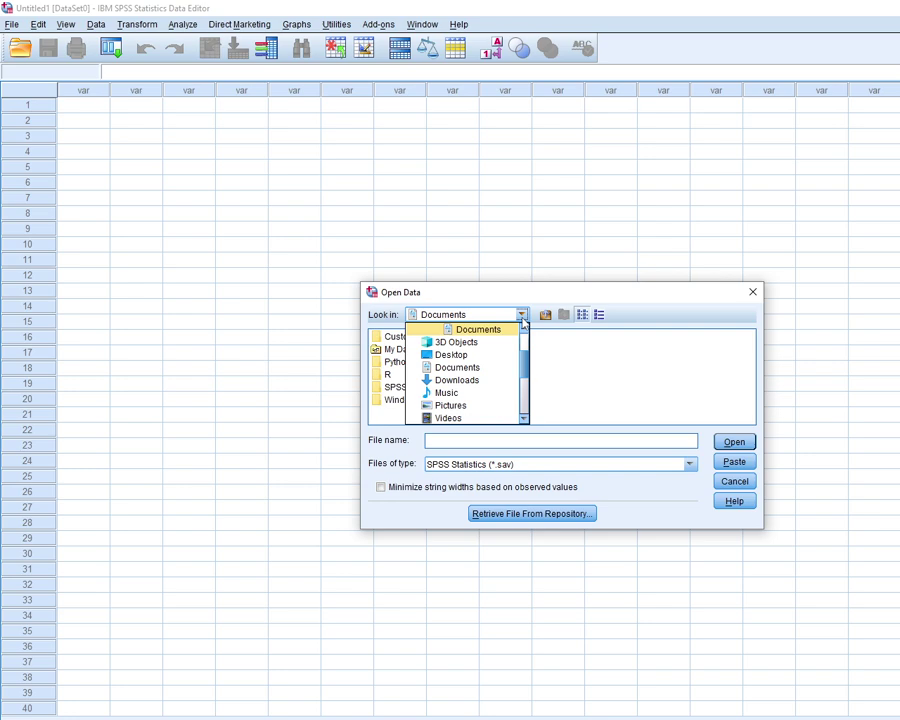
left_click(478, 354)
double_click(392, 374)
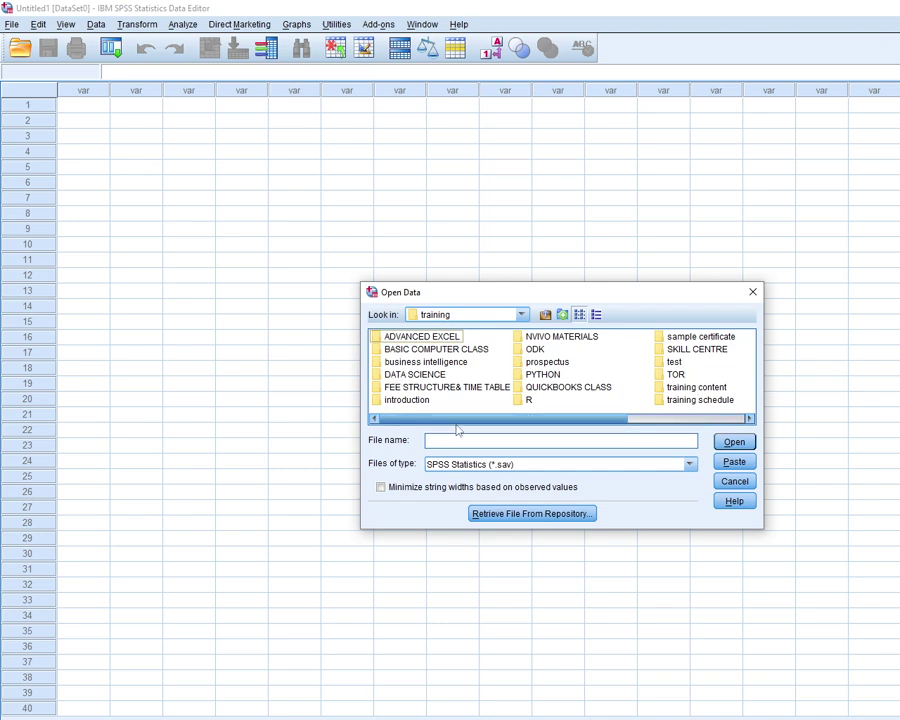
Browse into the UoN TRAINING folder and its SPSS subfolder.
left_click_drag(466, 424, 574, 436)
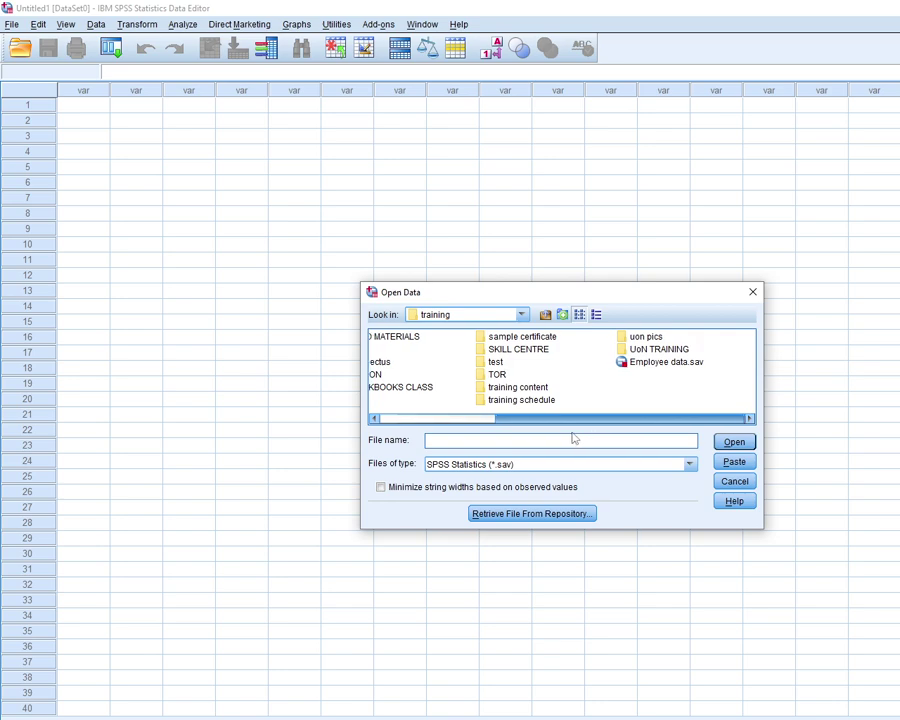
double_click(655, 349)
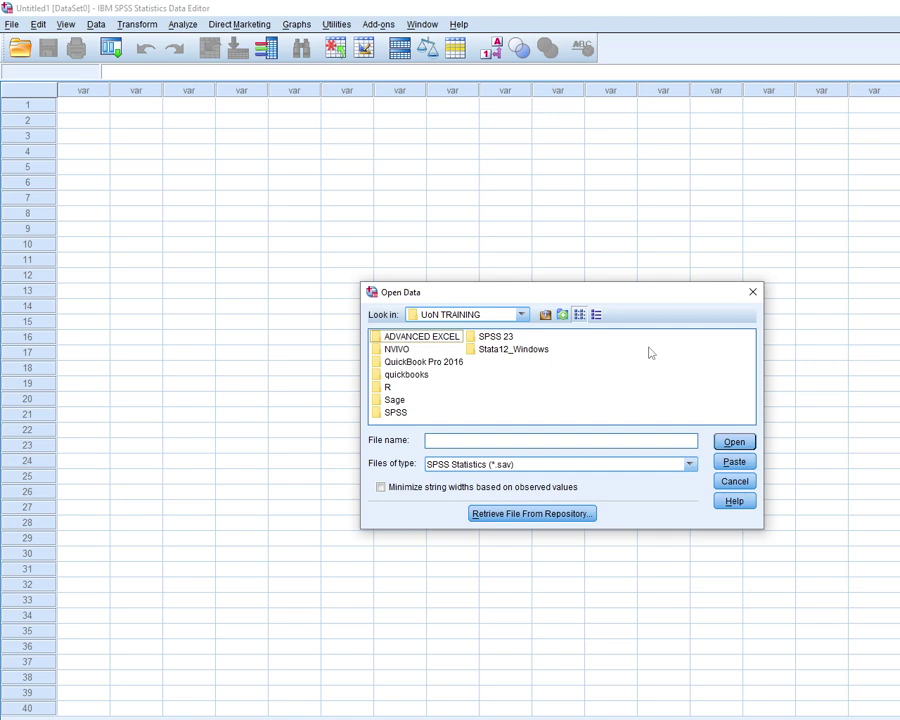
left_click(392, 414)
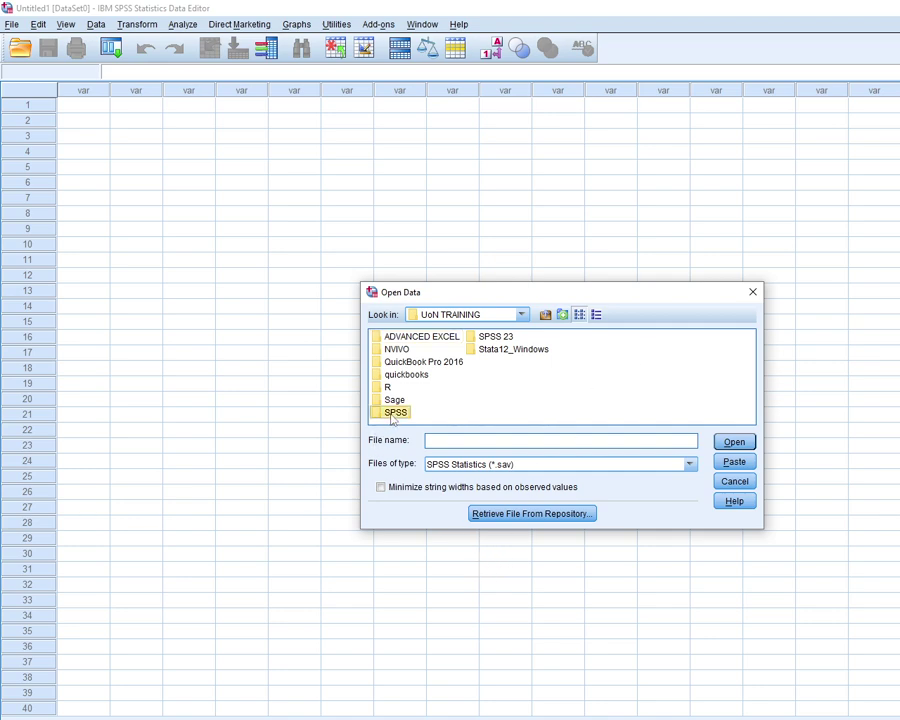
double_click(392, 414)
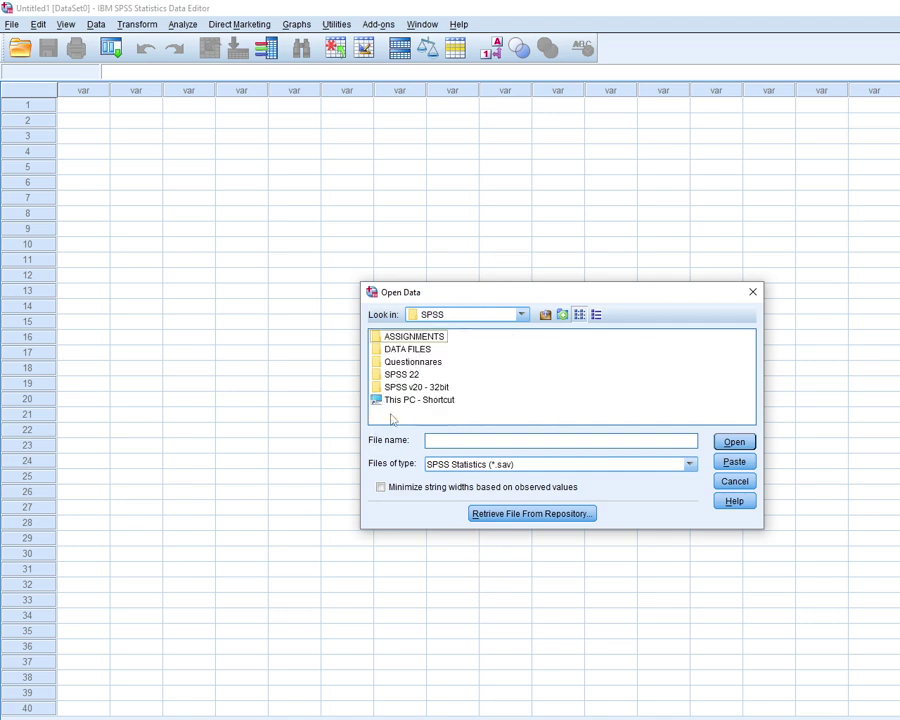
Look inside the DATA FILES folder and set the file type filter to All Files (*.*).
double_click(400, 349)
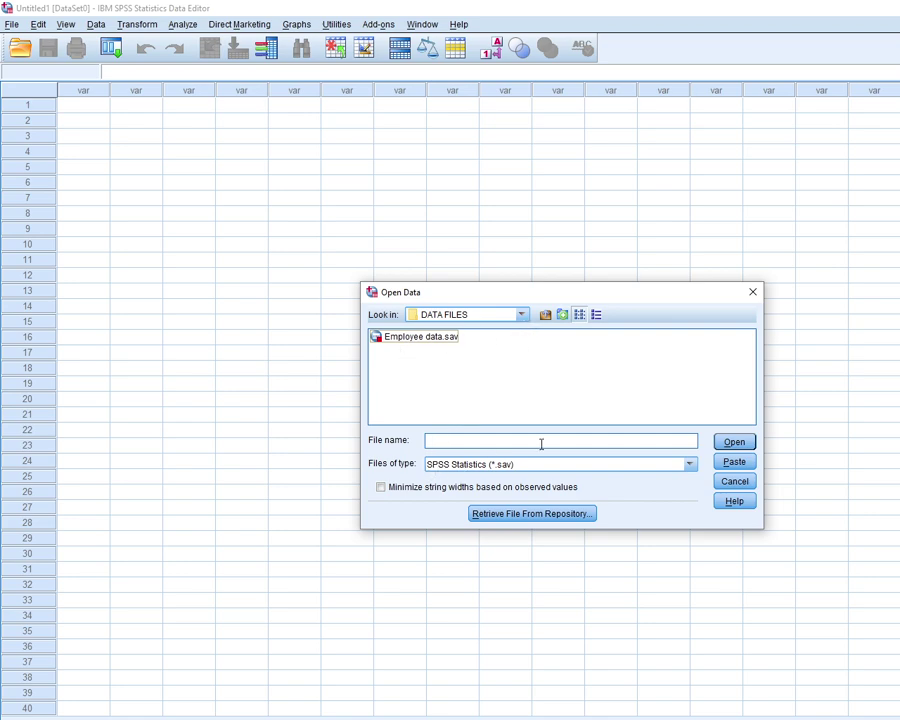
left_click(689, 464)
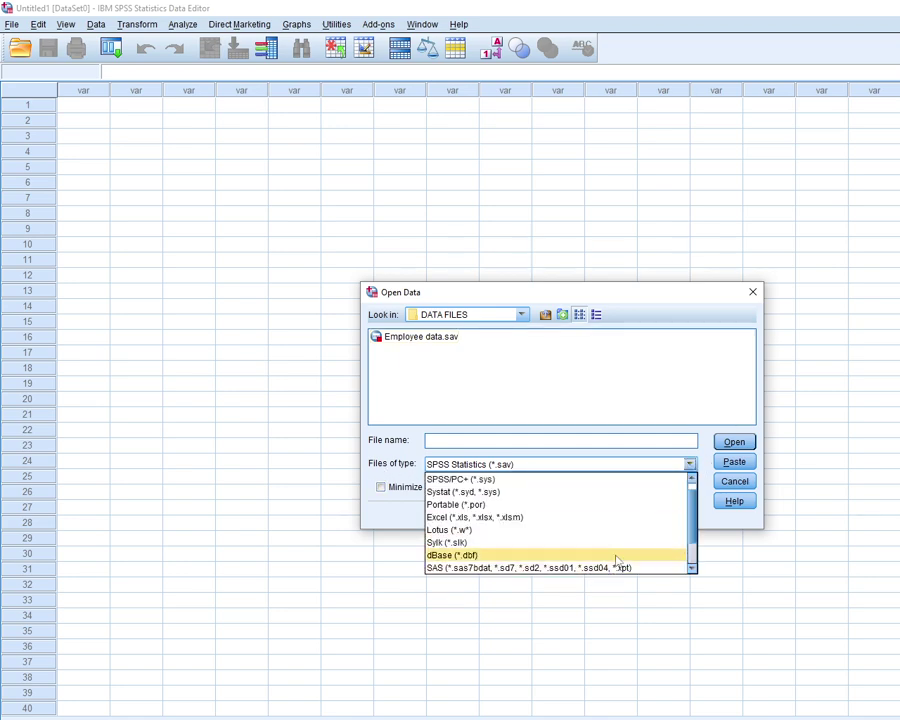
left_click_drag(690, 524, 690, 548)
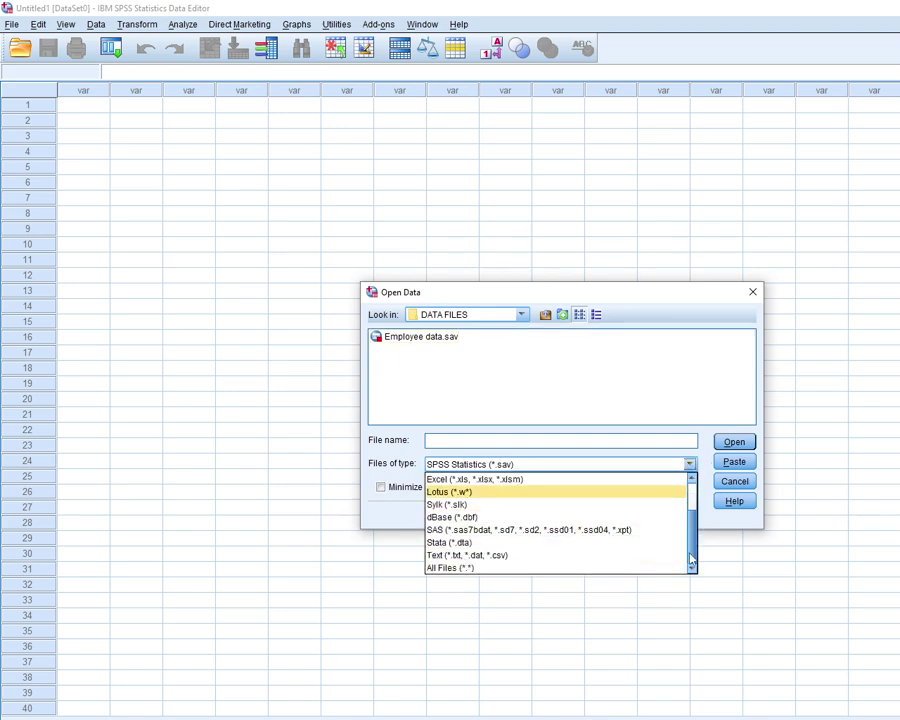
left_click(450, 567)
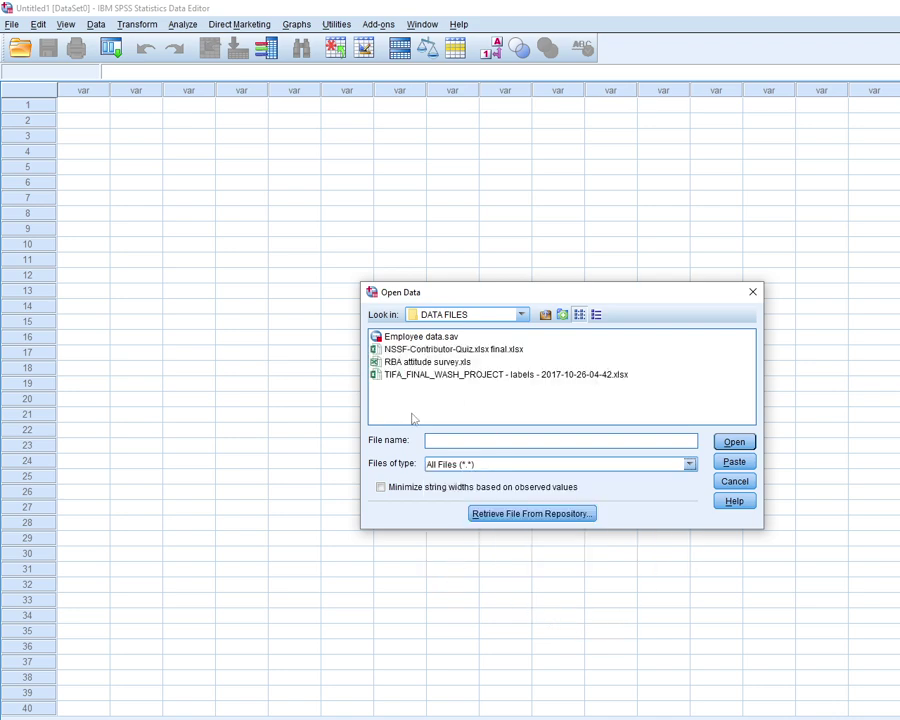
Return to the parent SPSS folder and open assignment 2.xlsx from the ASSIGNMENTS folder.
left_click(545, 315)
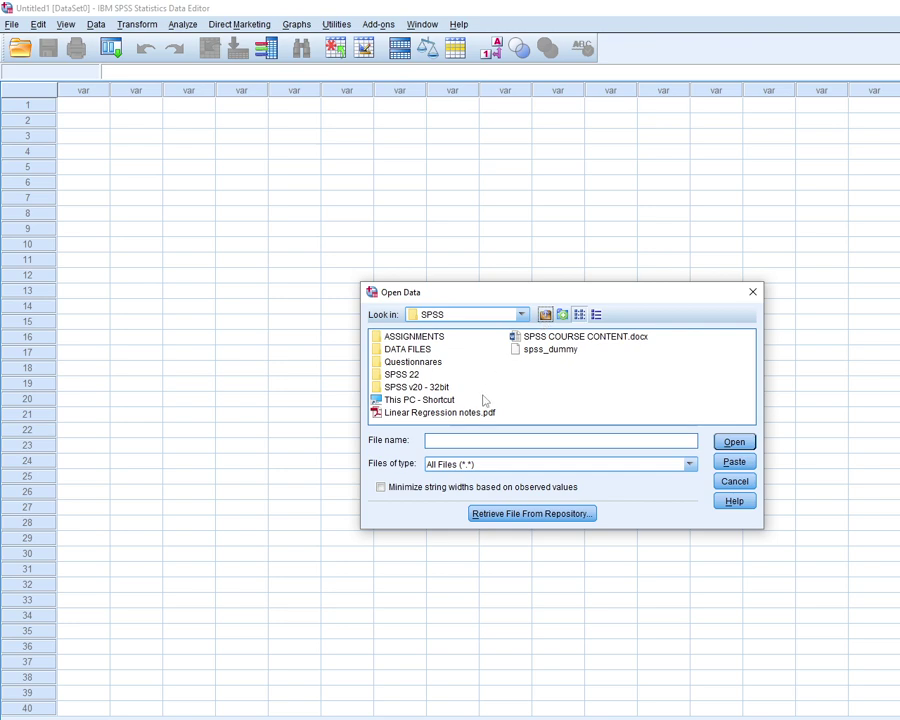
double_click(398, 337)
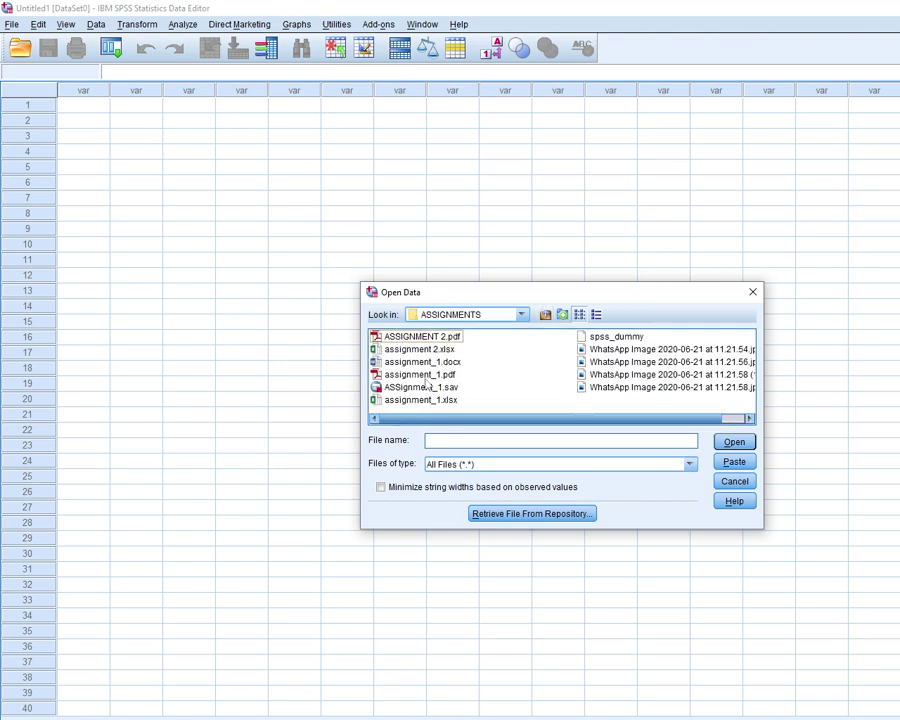
left_click(418, 349)
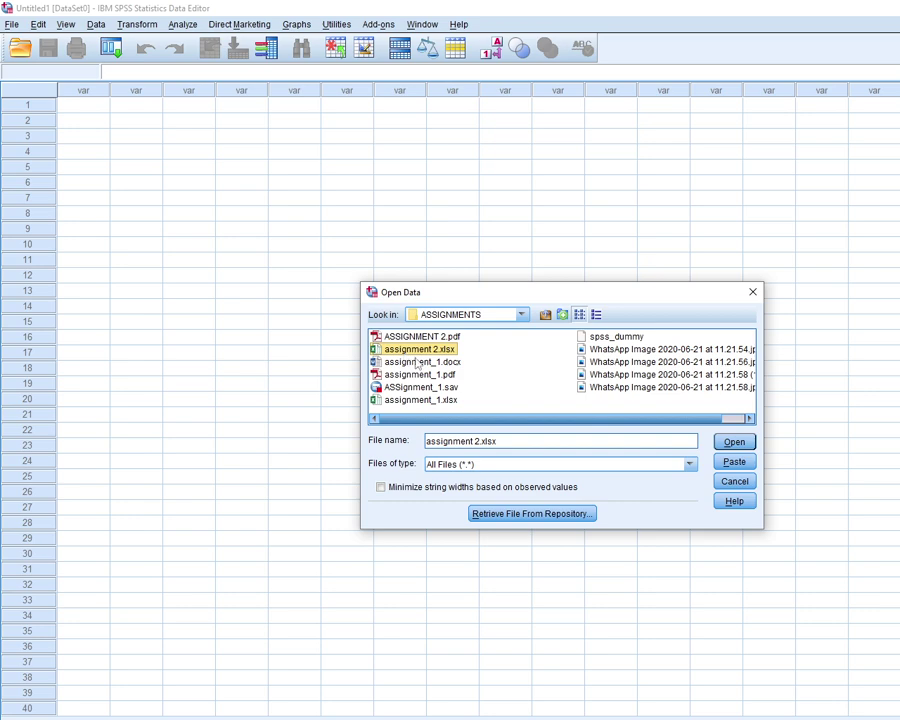
left_click(730, 446)
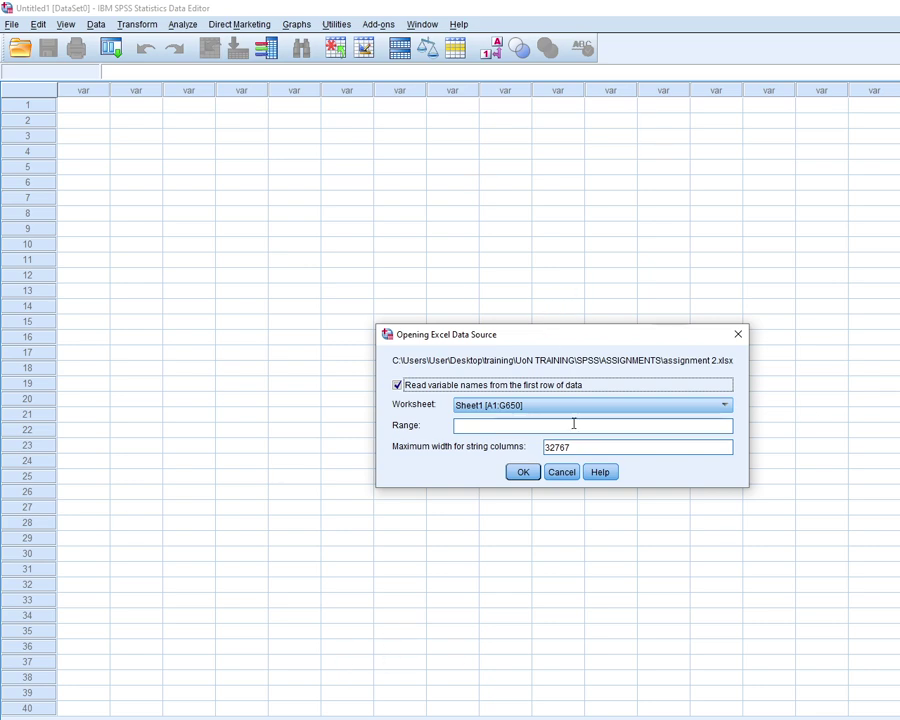
Import worksheet Sheet1 [A1:G650] with variable names read from the first row of data.
left_click(724, 405)
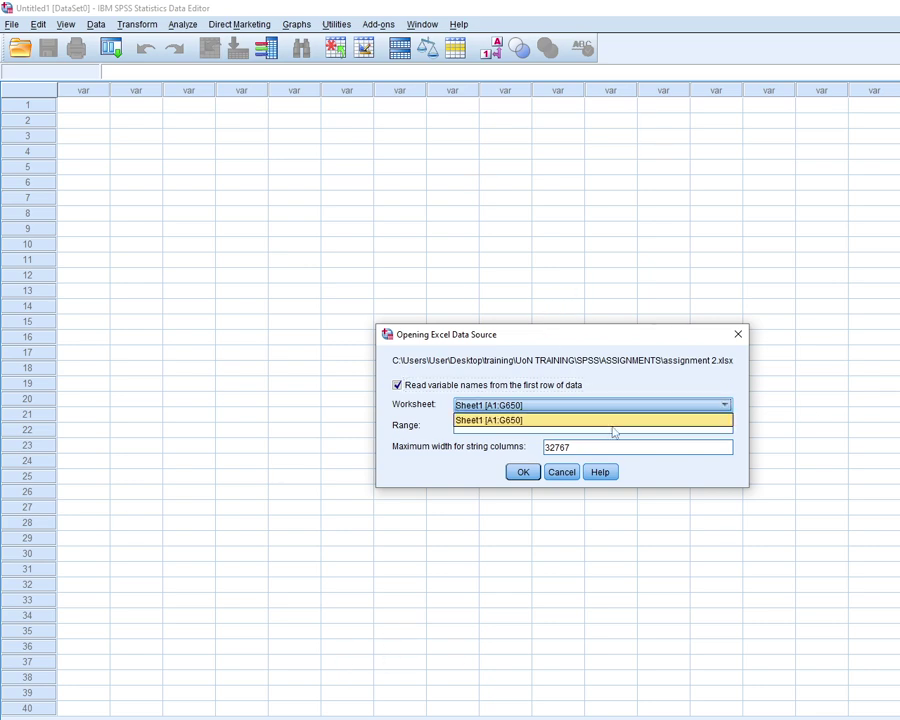
left_click(494, 422)
left_click(524, 473)
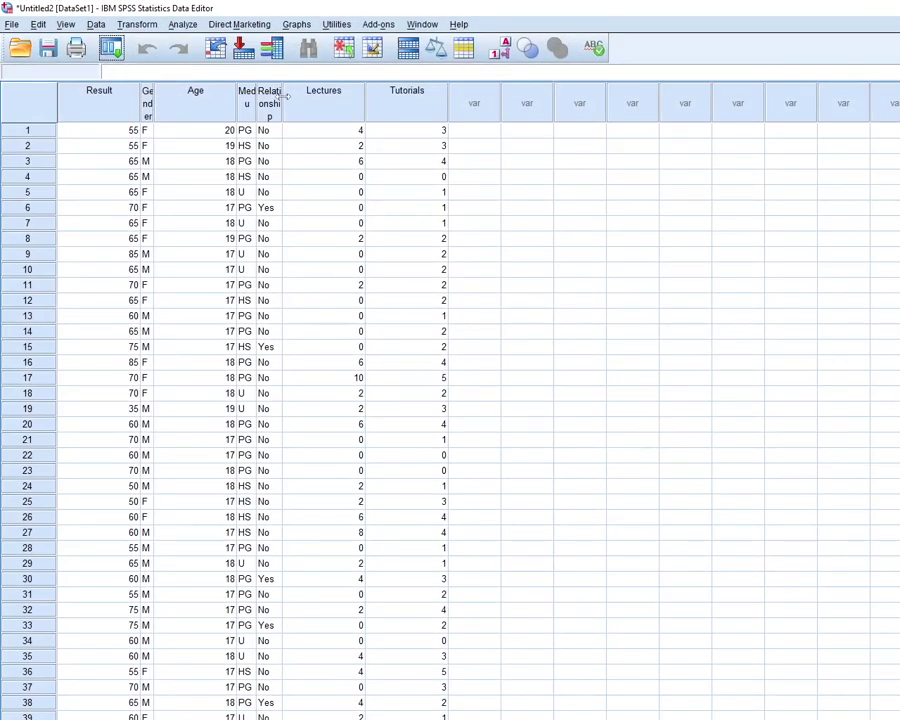
Widen the Relationship, Medu and Gender columns so their full names fit in the header.
left_click_drag(285, 95, 380, 97)
left_click_drag(259, 110, 400, 110)
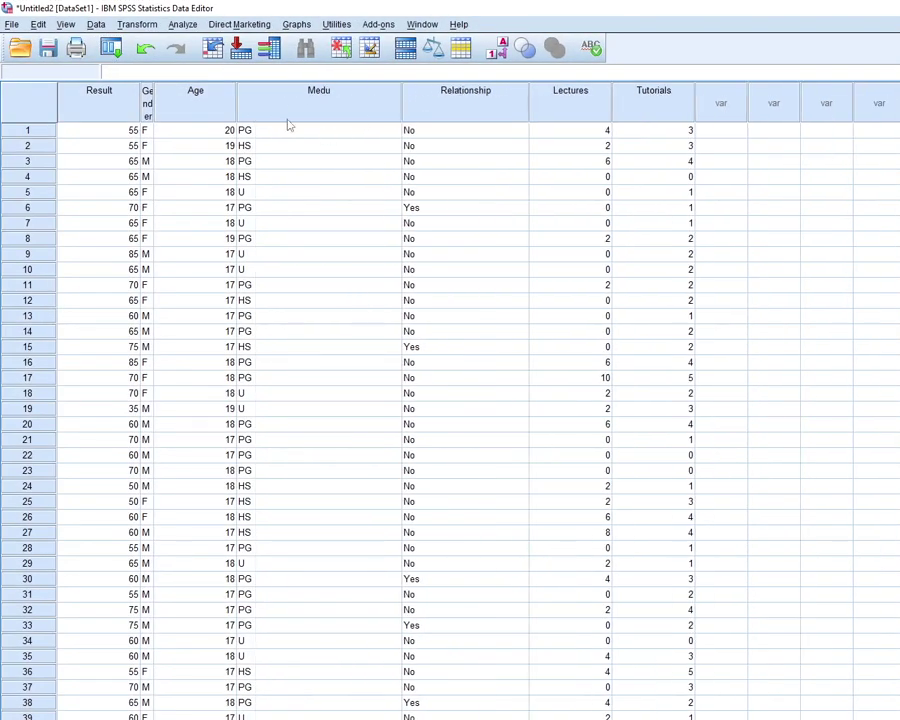
left_click_drag(153, 100, 268, 107)
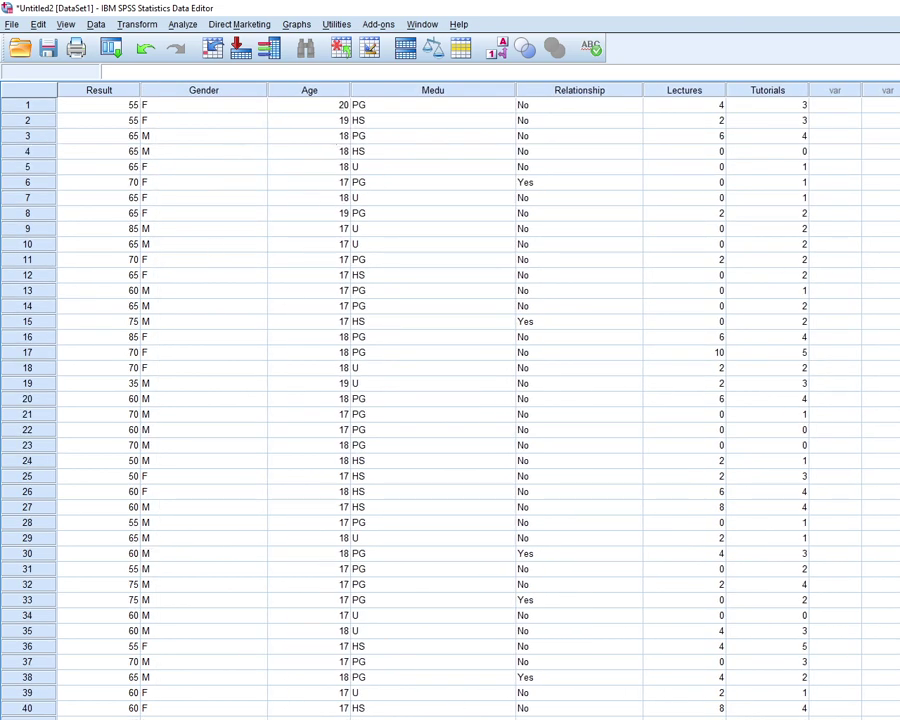
Compare the imported data with the dataset table and variable legend in ASSIGNMENT 2.pdf, then return to SPSS.
key("alt+Tab")
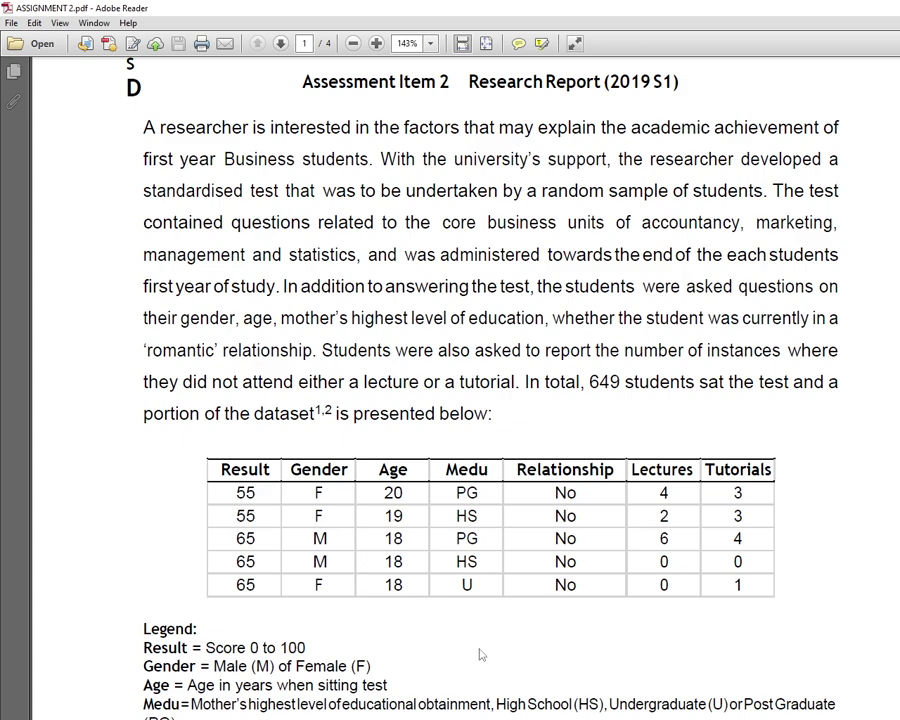
scroll(311, 678, "down", 1)
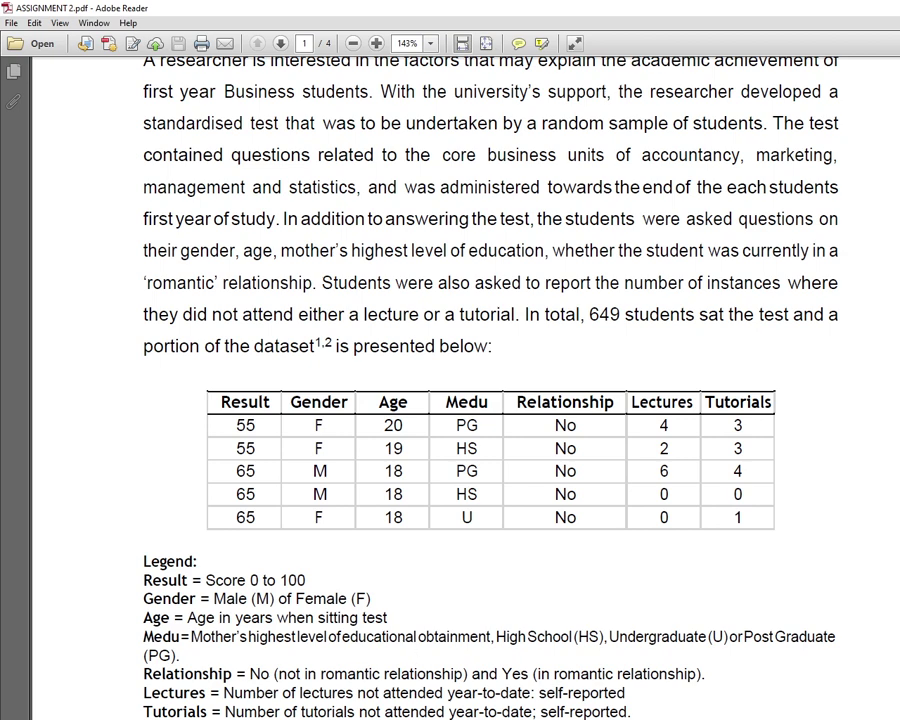
key("alt+Tab")
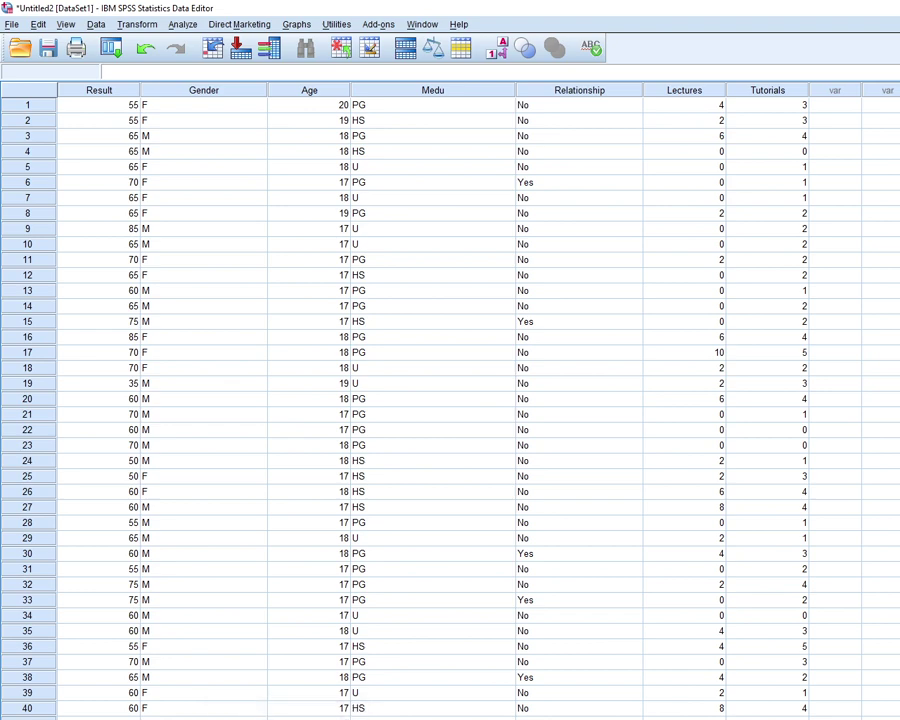
Set up a recode of Gender into the same variable, mapping old value M to new value 1.
mouse_move(690, 716)
left_click(140, 25)
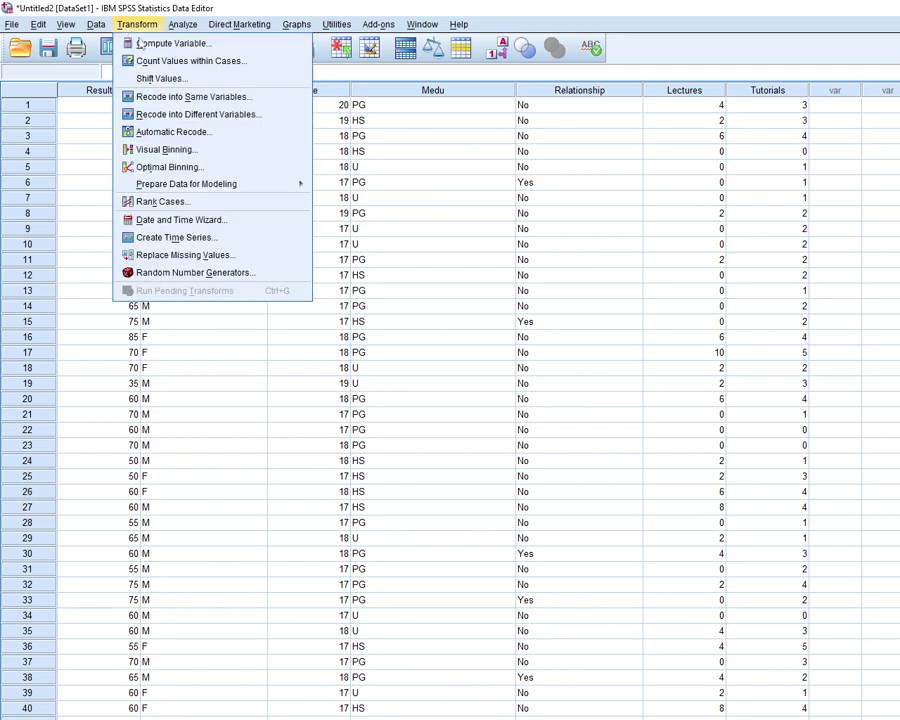
left_click(200, 97)
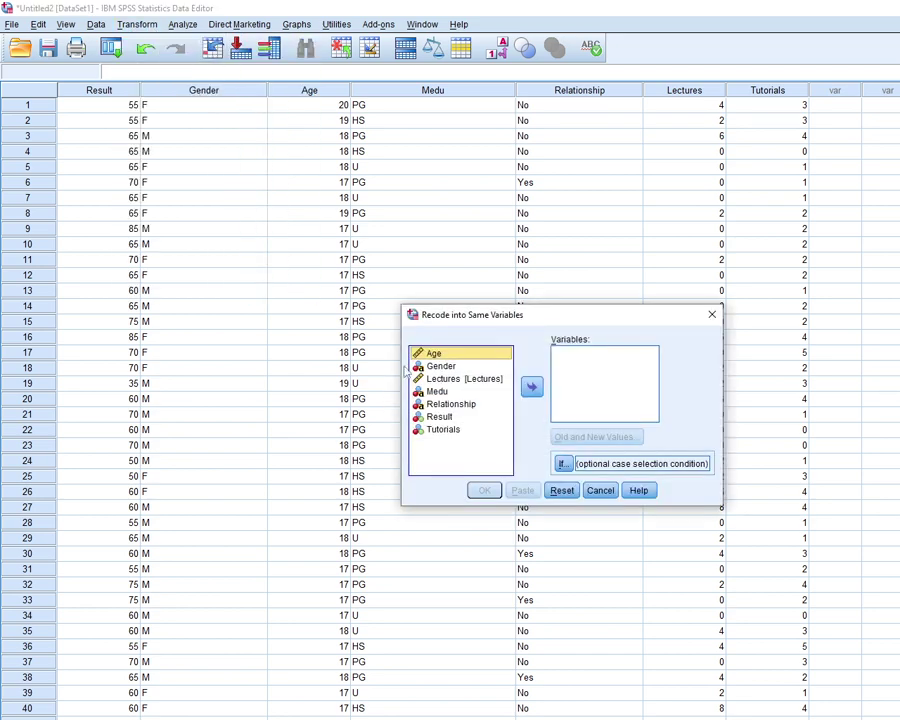
left_click(445, 366)
left_click(532, 389)
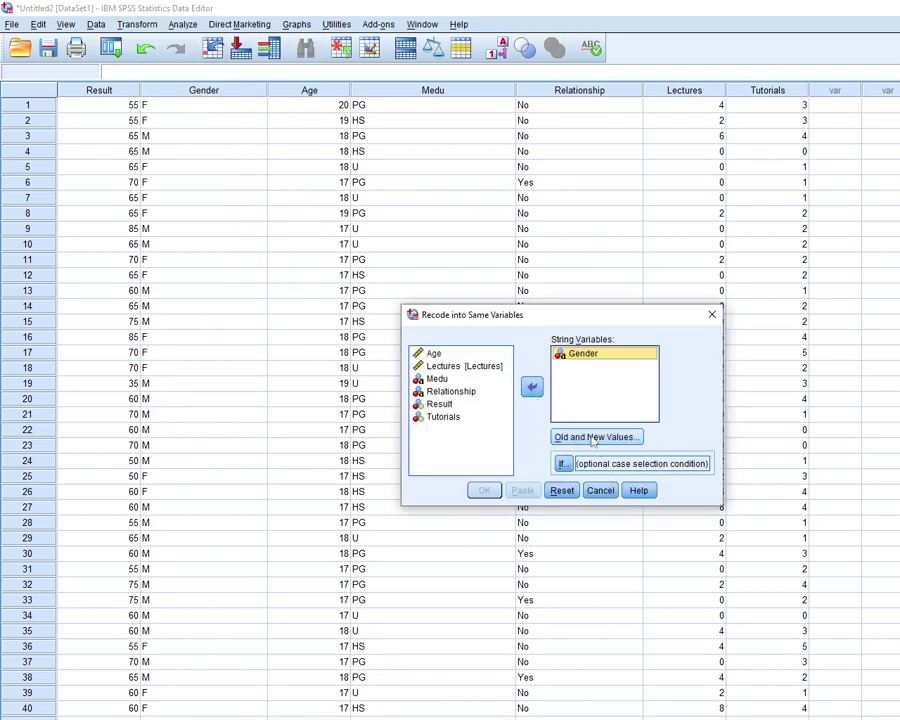
left_click(594, 437)
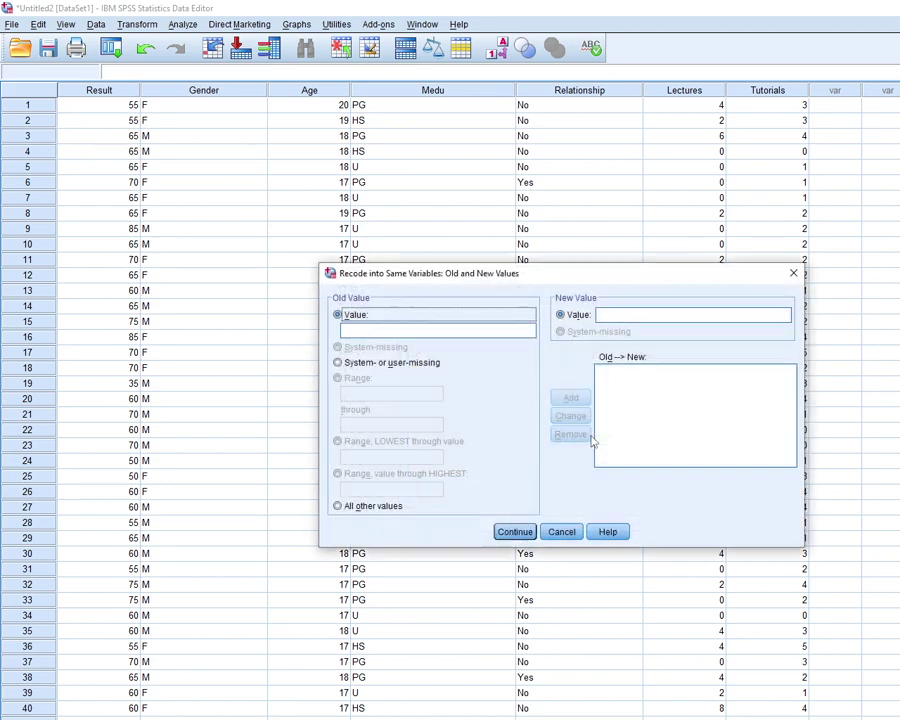
left_click(407, 335)
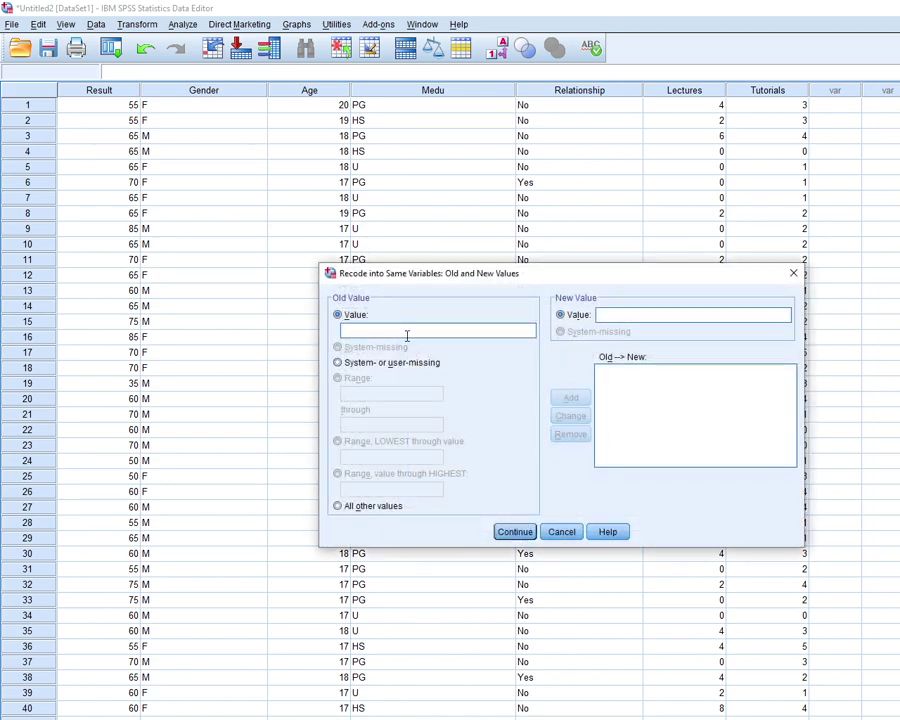
type("M")
key("Tab")
left_click(651, 314)
type("1")
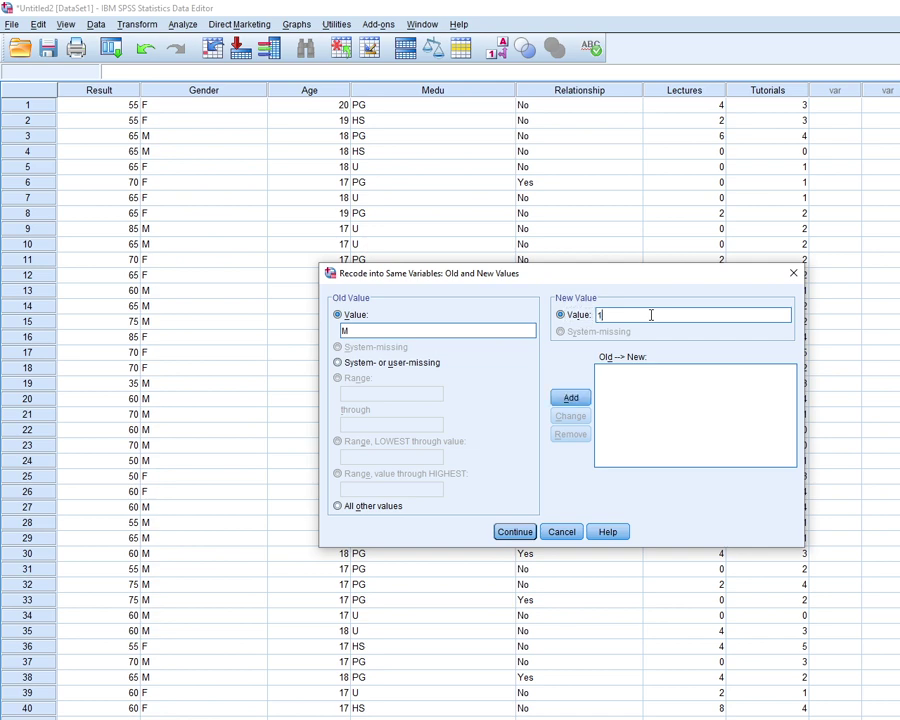
left_click(571, 397)
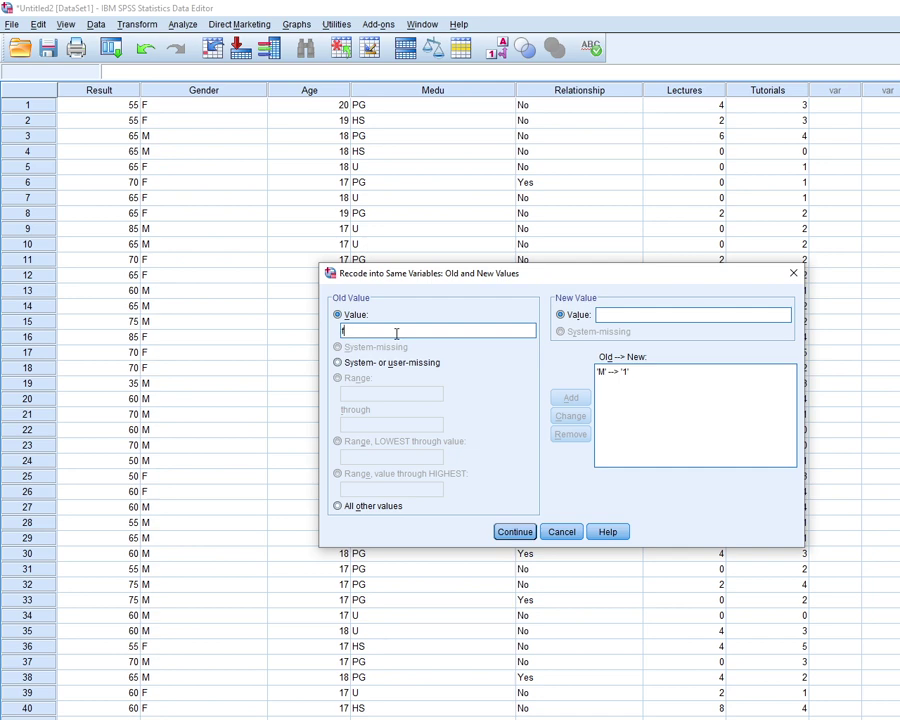
Add the mapping of old value F to new value 2 and run the Gender recode.
type("F")
left_click(618, 314)
type("2")
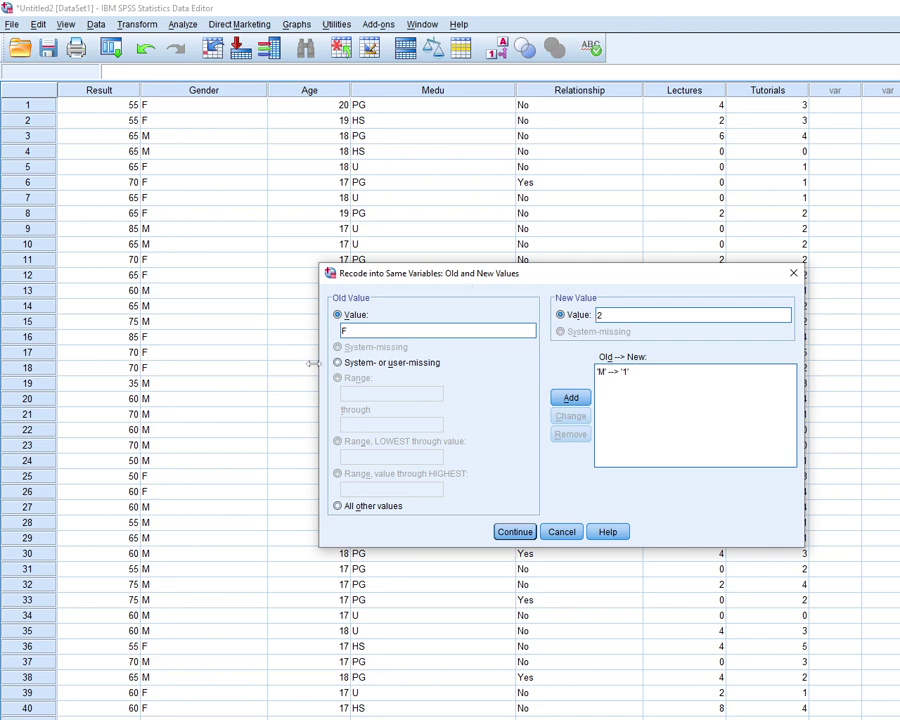
left_click(570, 398)
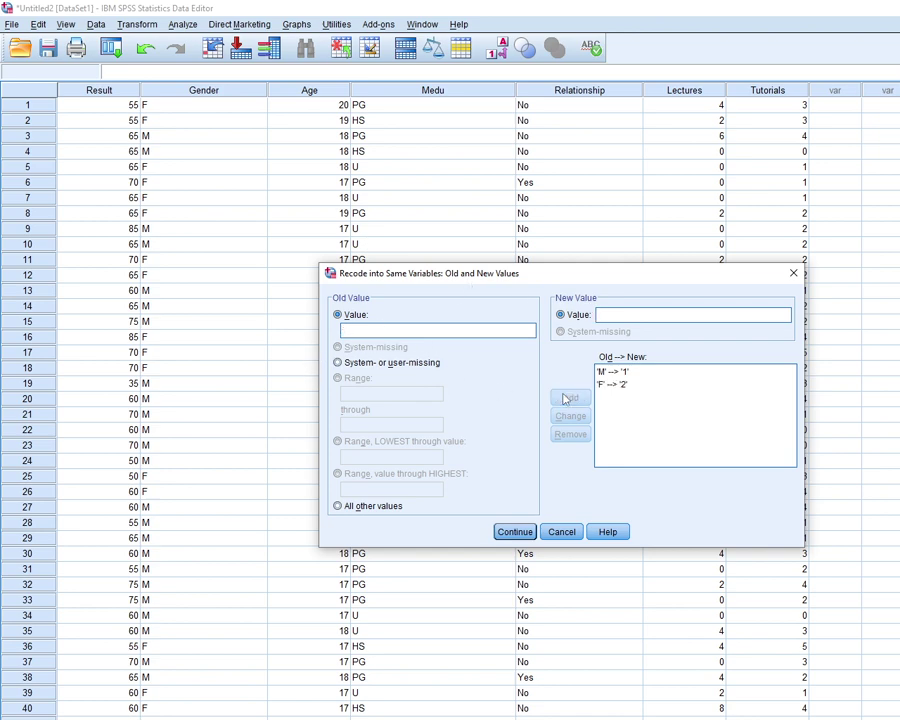
left_click(514, 531)
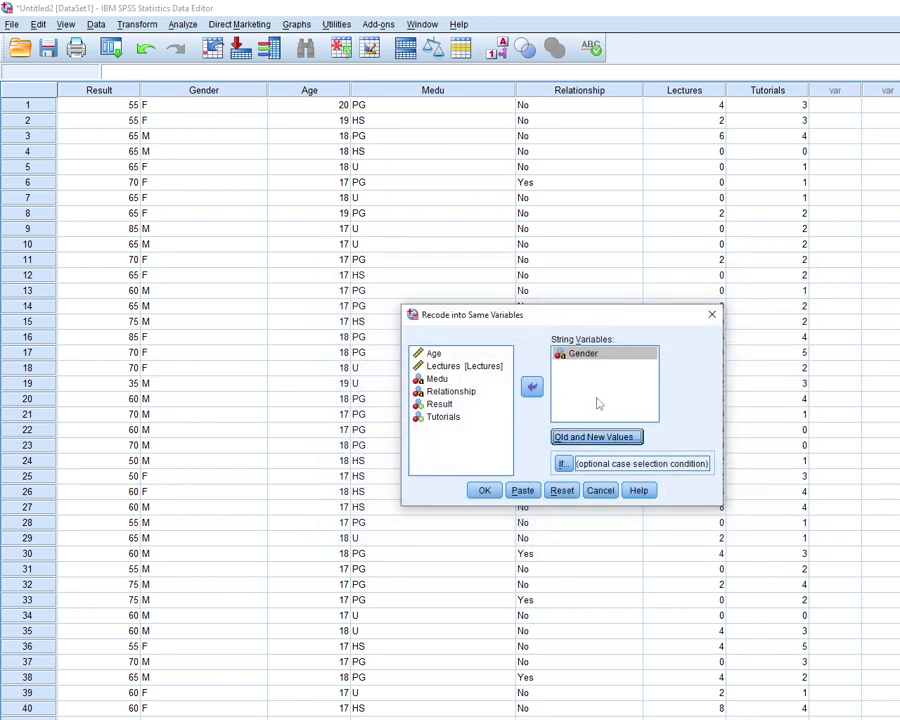
left_click(486, 491)
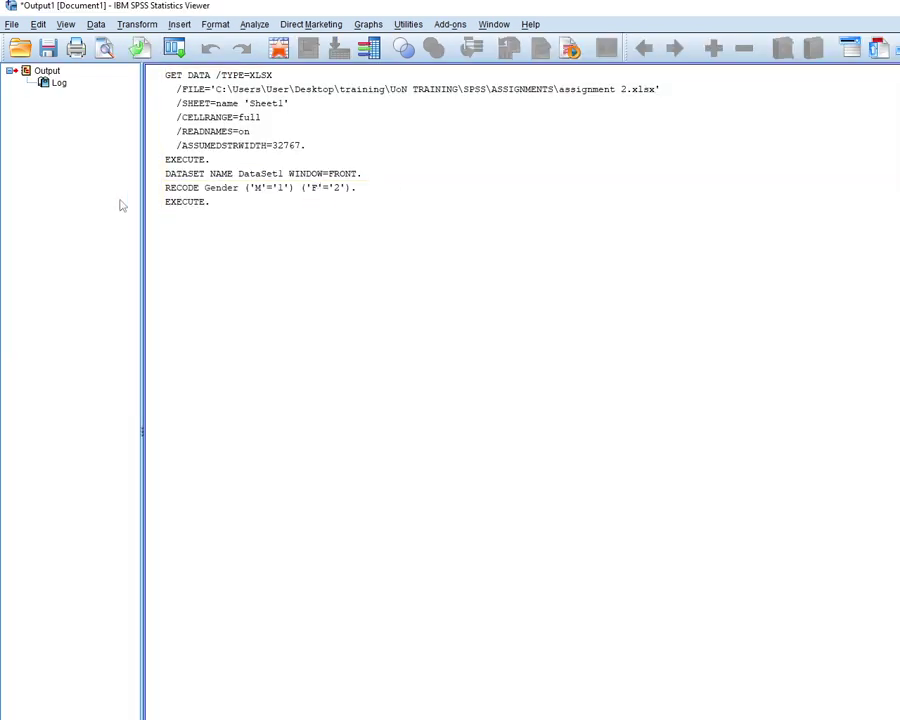
Return to the Data Editor and change the Gender variable's type to Numeric in the variable definitions.
left_click(169, 203)
key("alt+Tab")
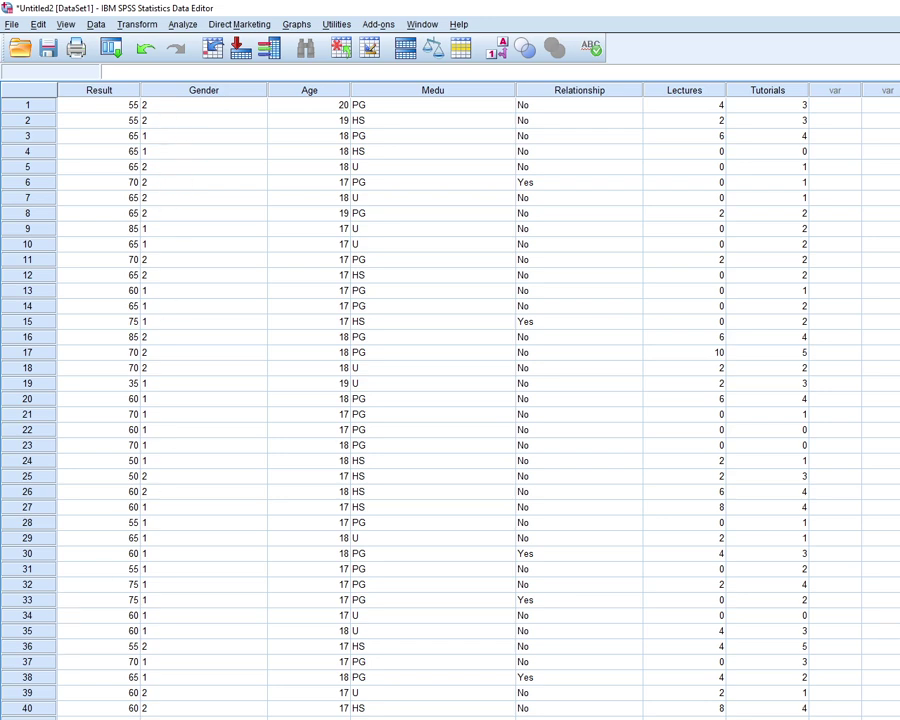
key("ctrl+t")
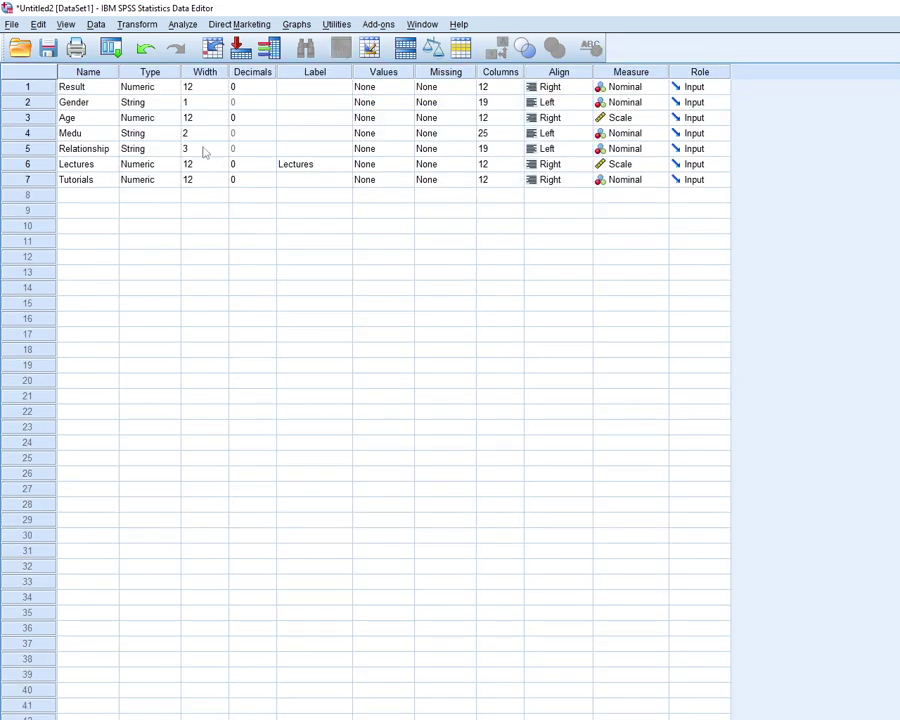
left_click(175, 104)
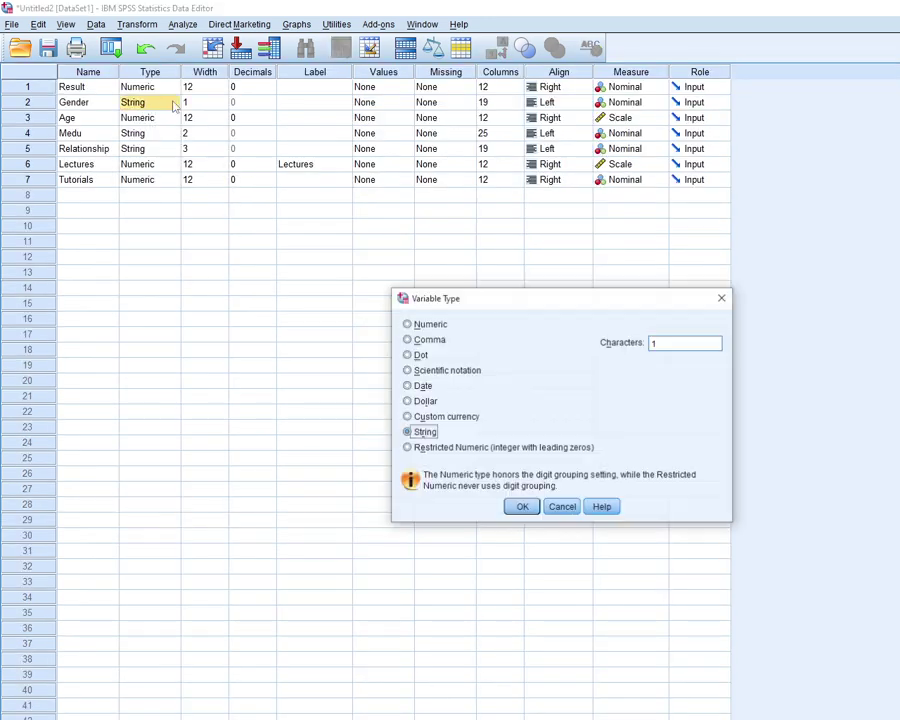
left_click(422, 325)
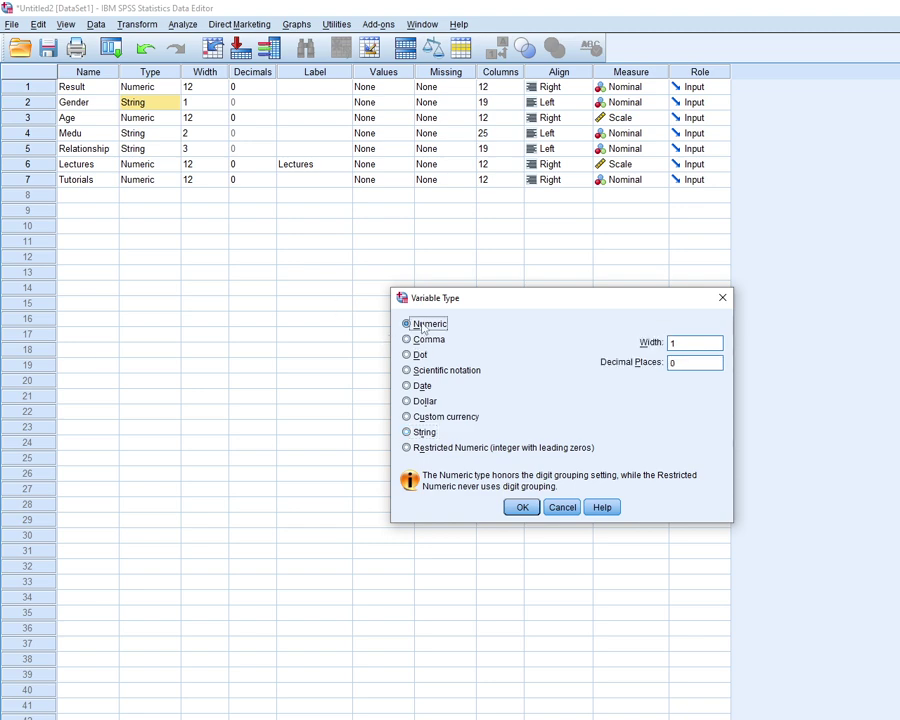
left_click(520, 508)
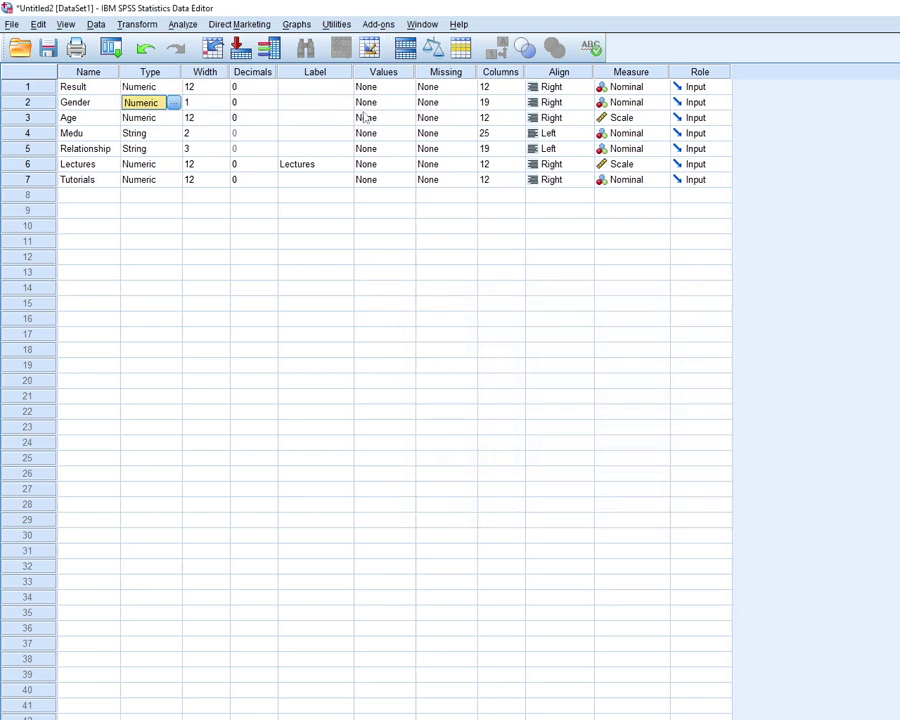
Add the value label MALE for value 1 of the Gender variable.
left_click(405, 104)
left_click(407, 104)
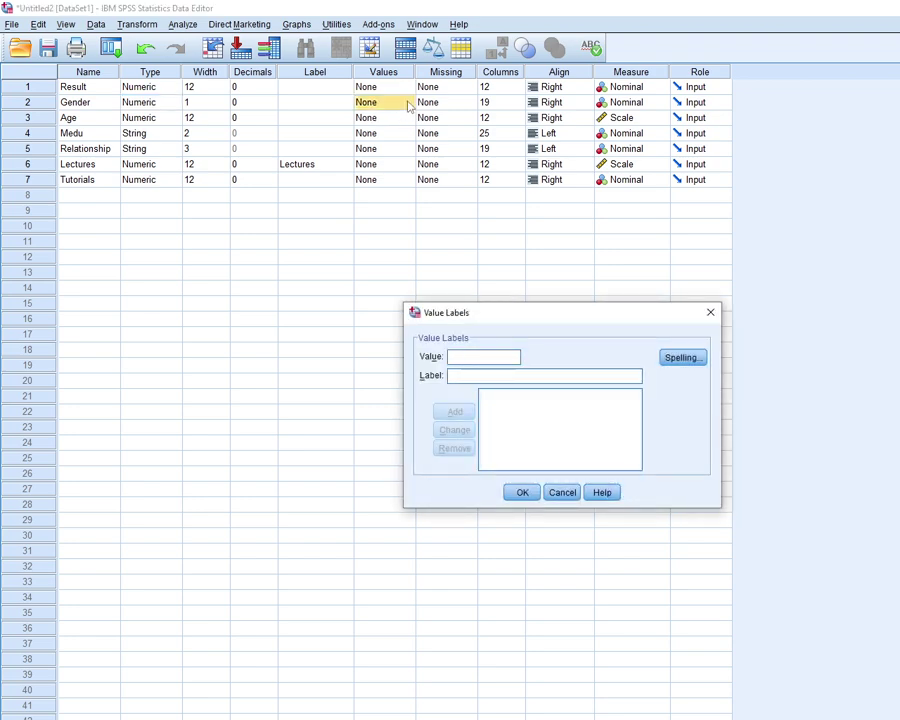
type("1")
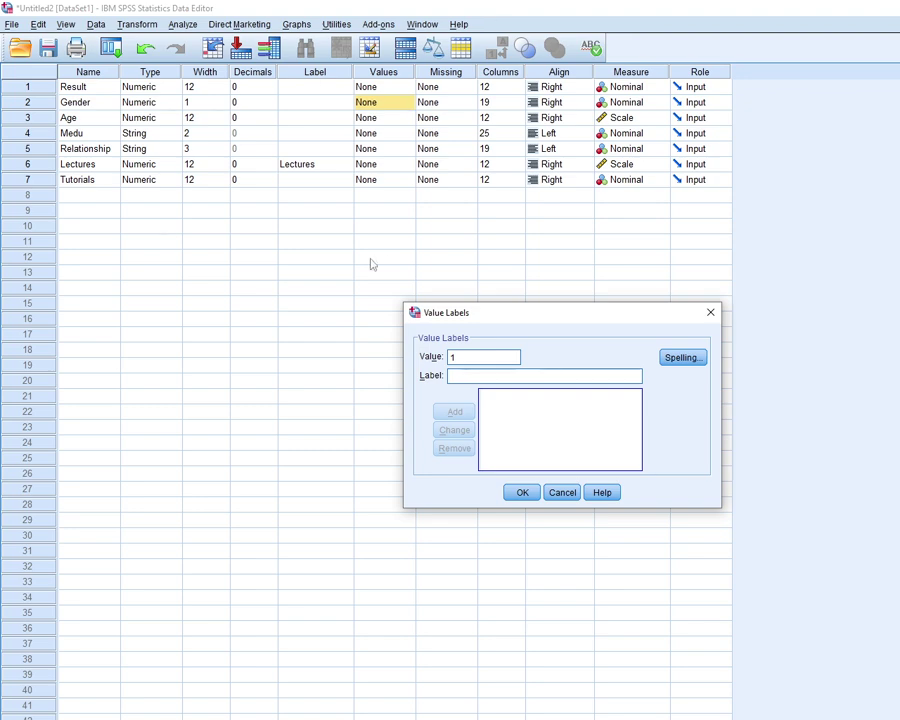
left_click(480, 376)
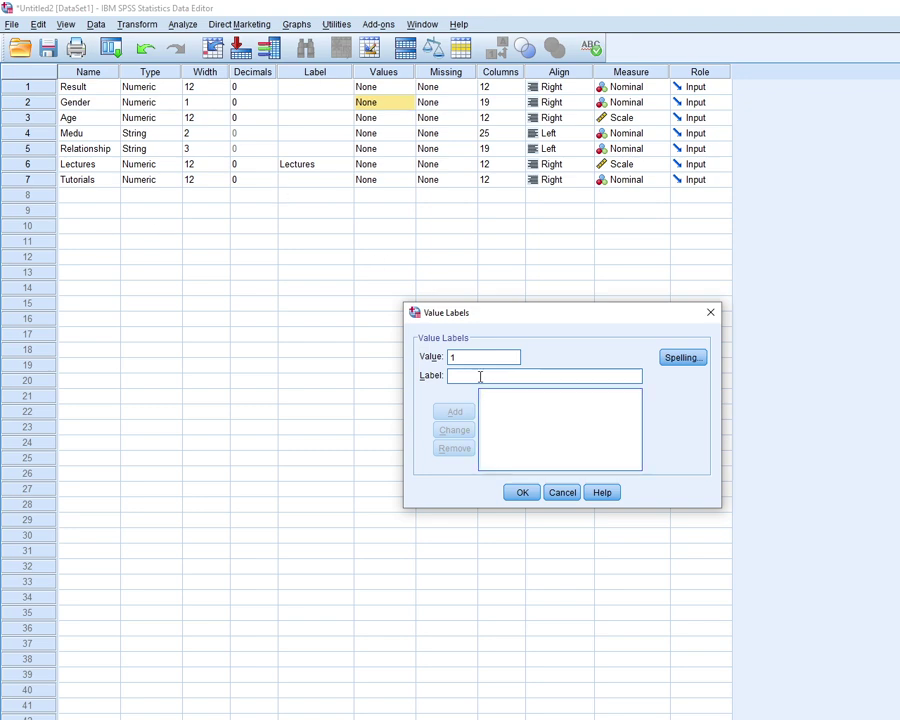
type("MALE")
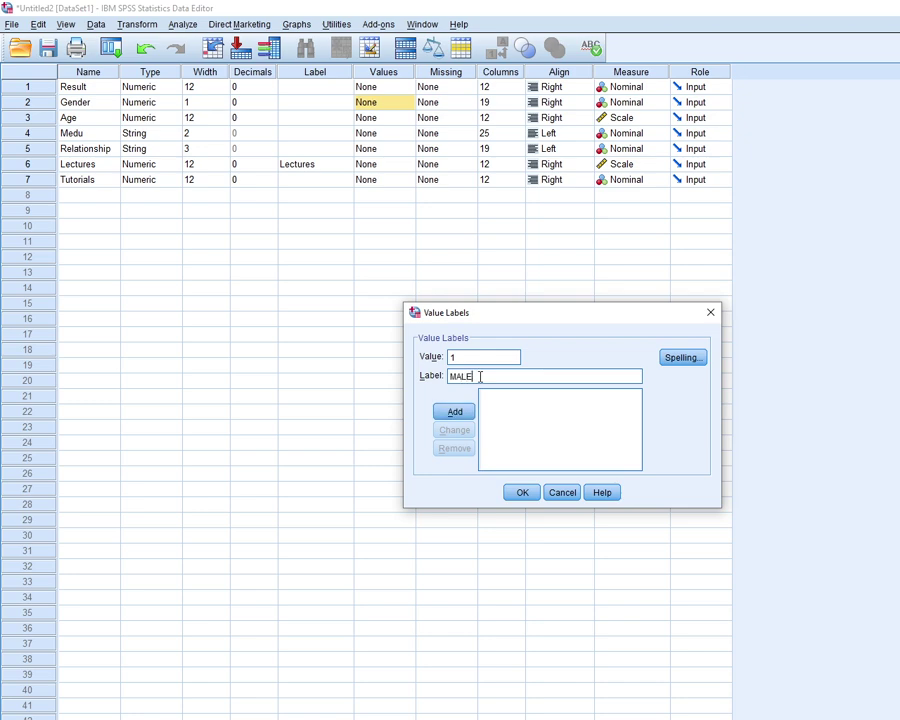
left_click(455, 412)
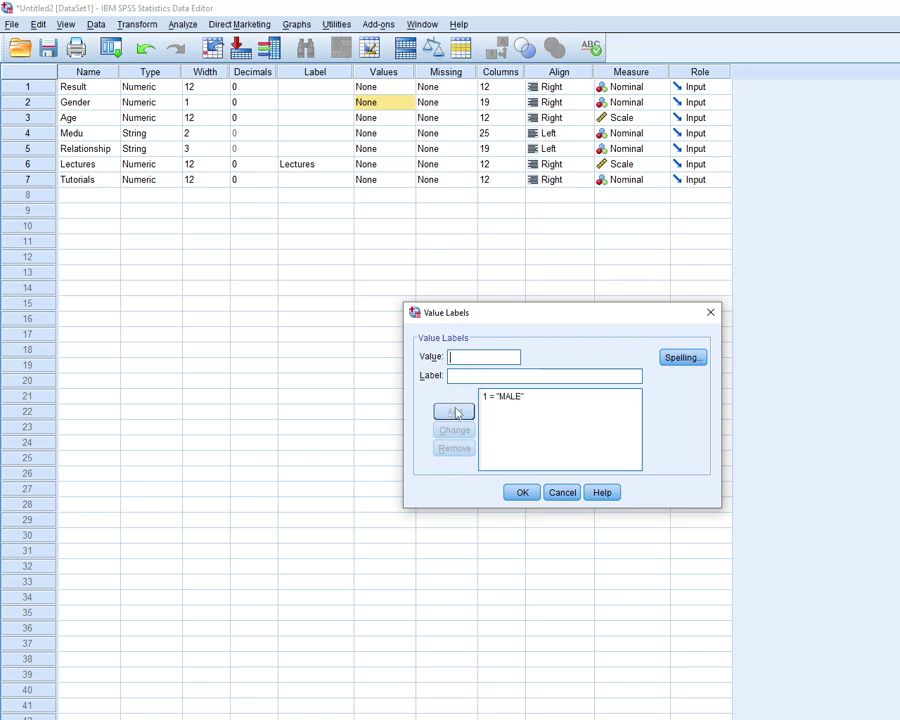
Add the value label FEMALE for value 2 and apply the Gender value labels.
type("2")
key("Tab")
type("FEAMLE")
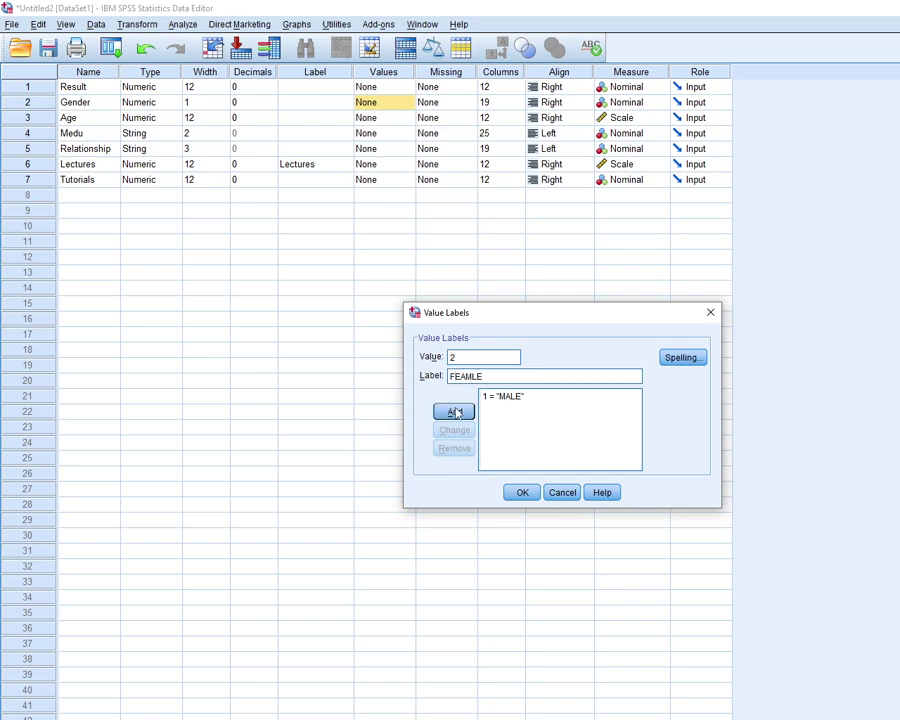
key("BackSpace")
key("BackSpace")
key("BackSpace")
key("BackSpace")
type("MALE")
left_click(455, 411)
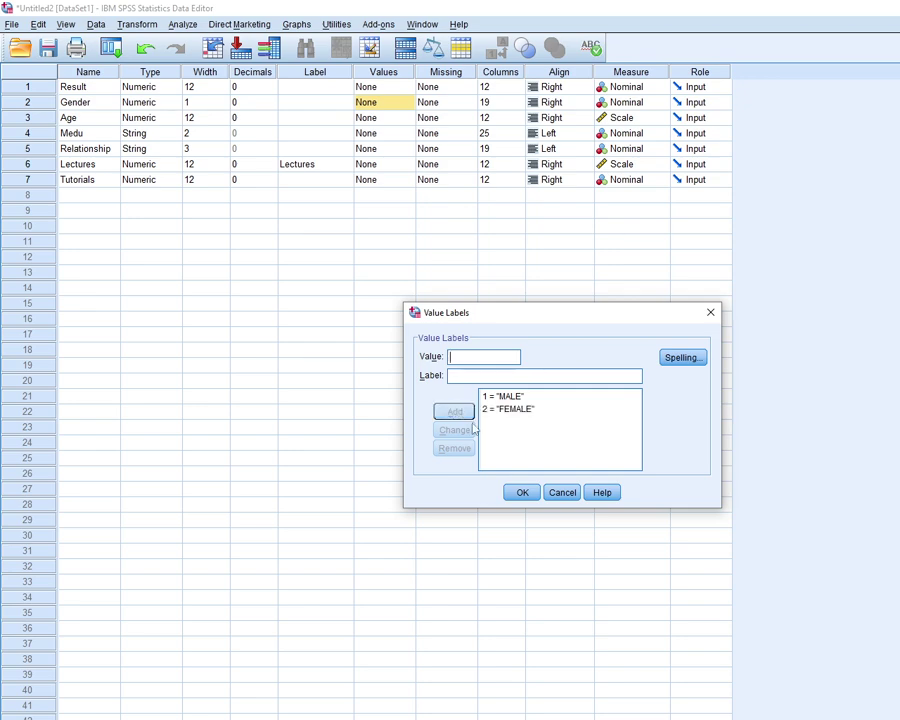
left_click(525, 496)
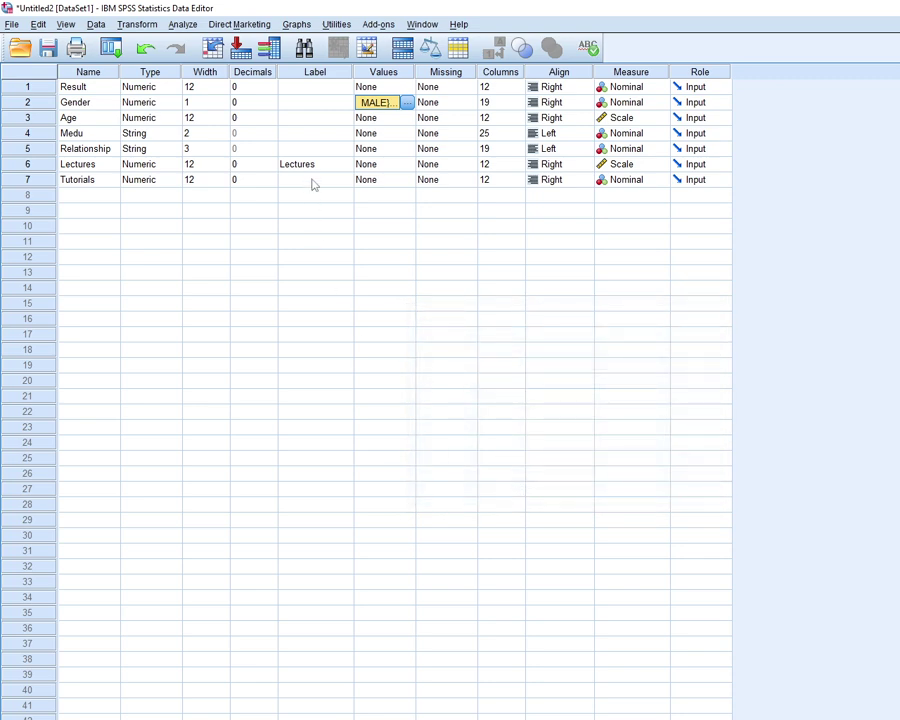
Check the legend in ASSIGNMENT 2.pdf and label the Result variable "ACTUAL RESULT FROM 0 TO 100" in SPSS.
left_click(315, 105)
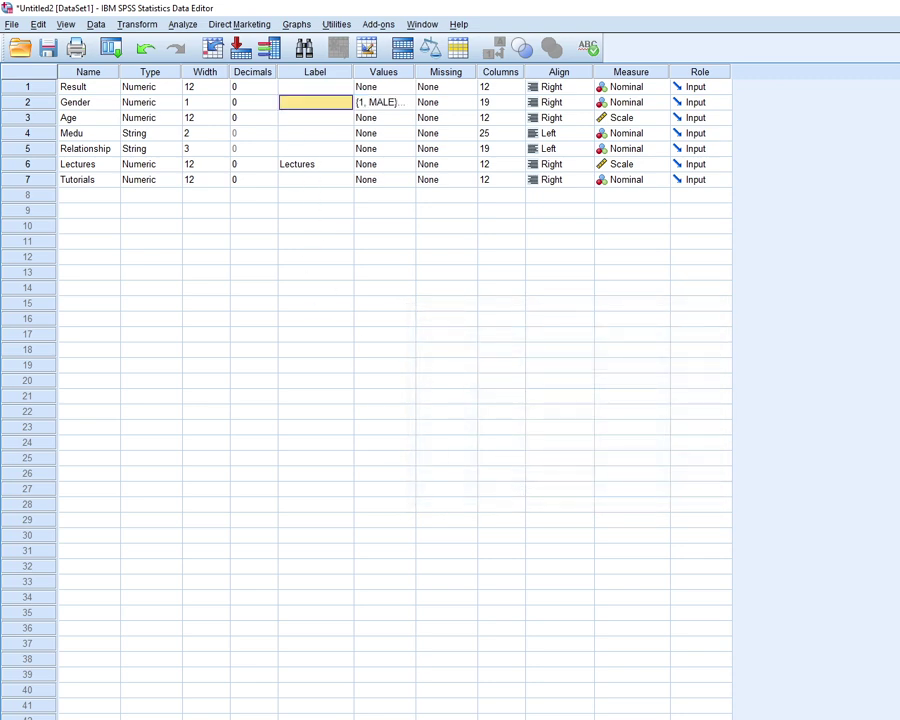
key("alt+Tab")
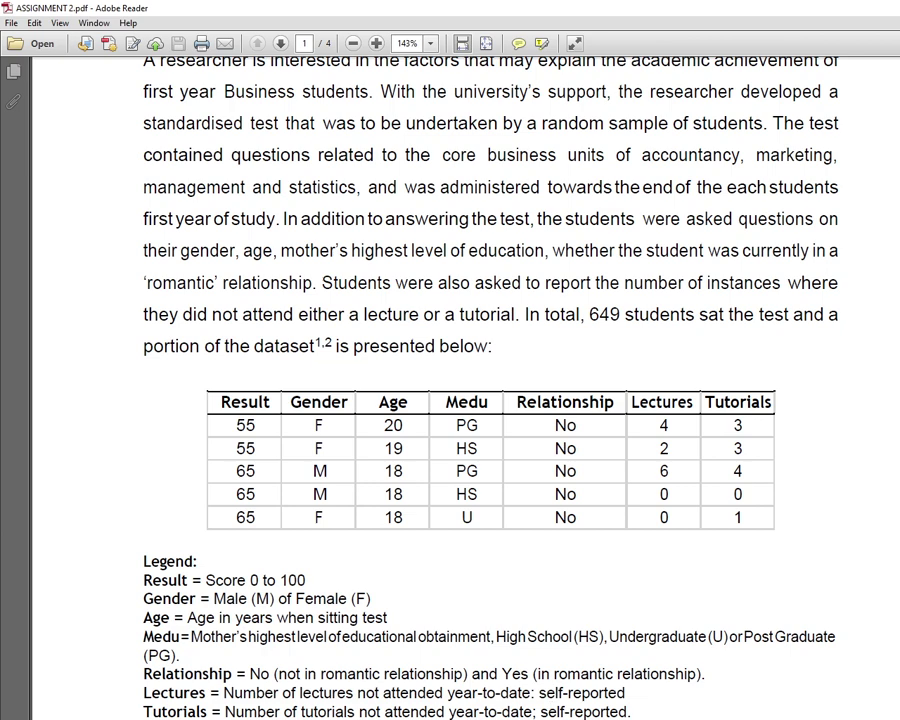
key("alt+Tab")
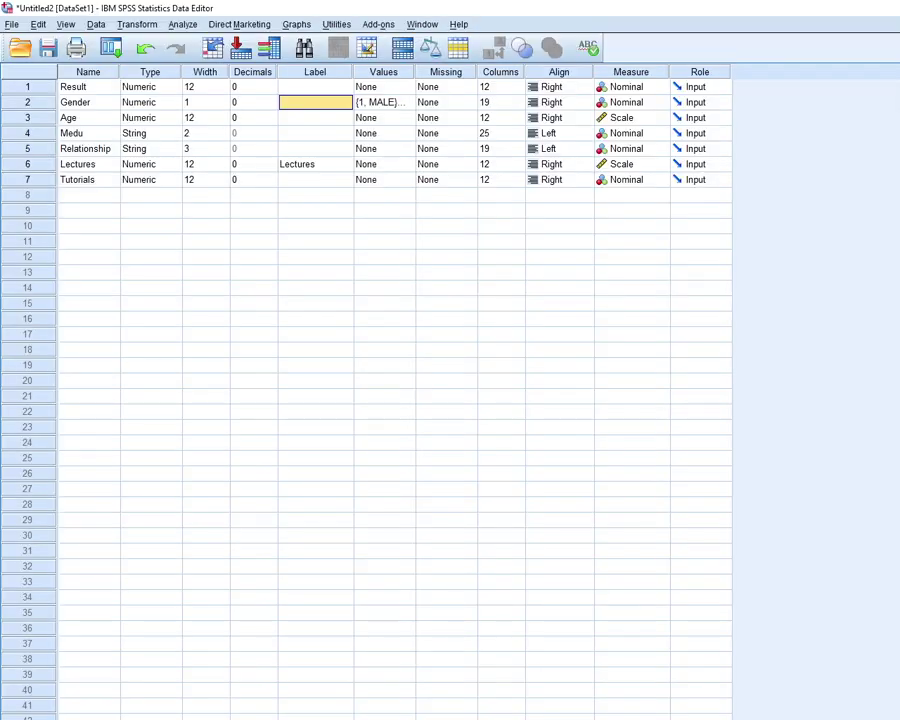
left_click(311, 90)
type("ACTUA")
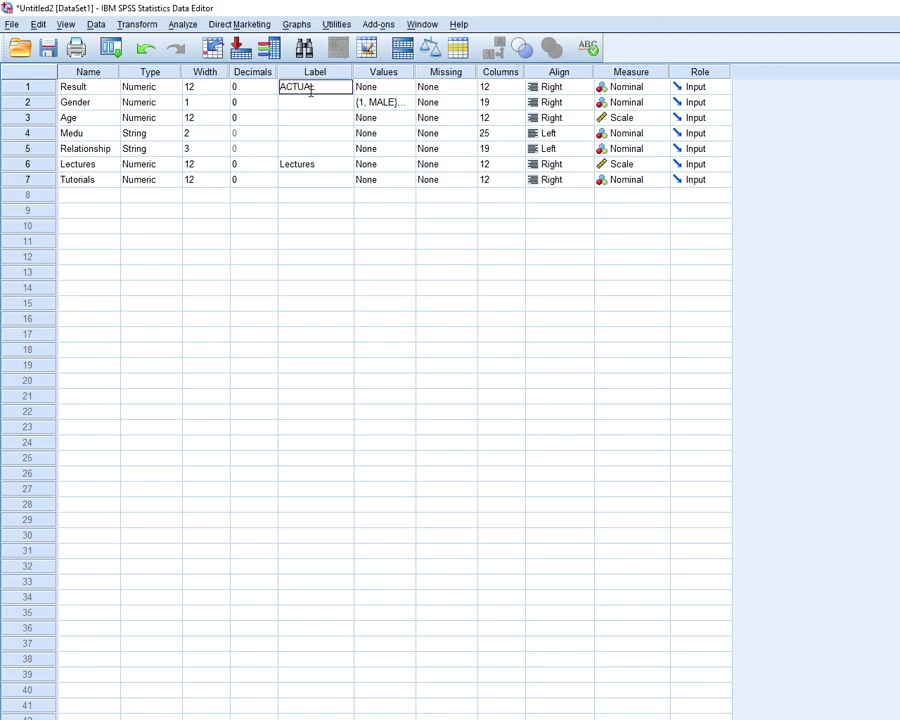
type("L RE")
type("SULT")
type(" FROM 0")
type(" TO 1")
type("00")
Label the Gender variable "GENDER".
left_click(321, 110)
type("GE")
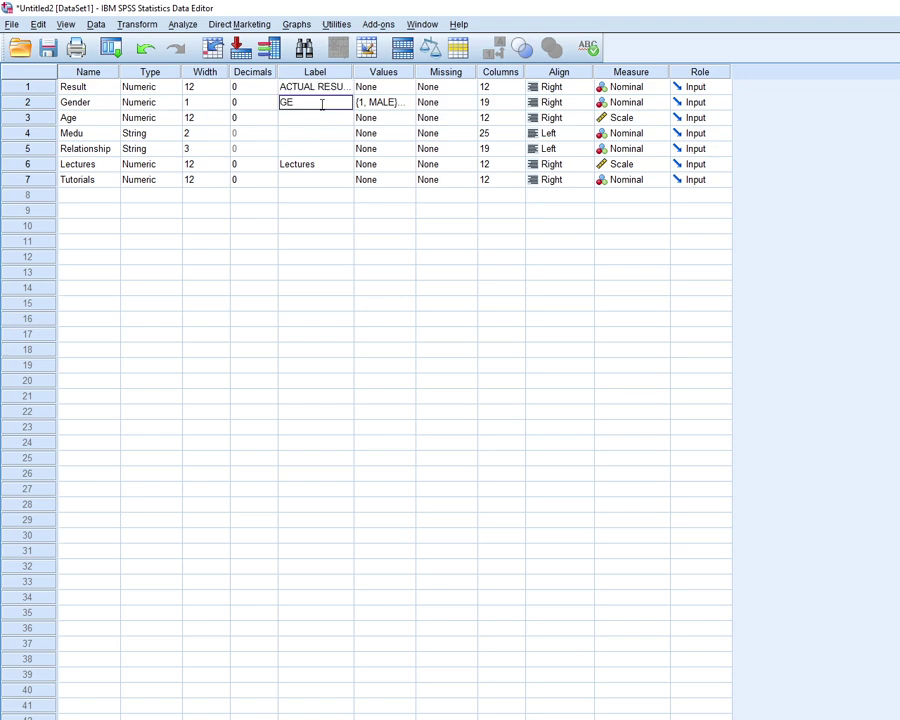
type("NDER")
Consult the Age entry in the ASSIGNMENT 2.pdf legend and label the Age variable "AGE IN YEARS WHEN SITTING TEST" in SPSS.
left_click(303, 118)
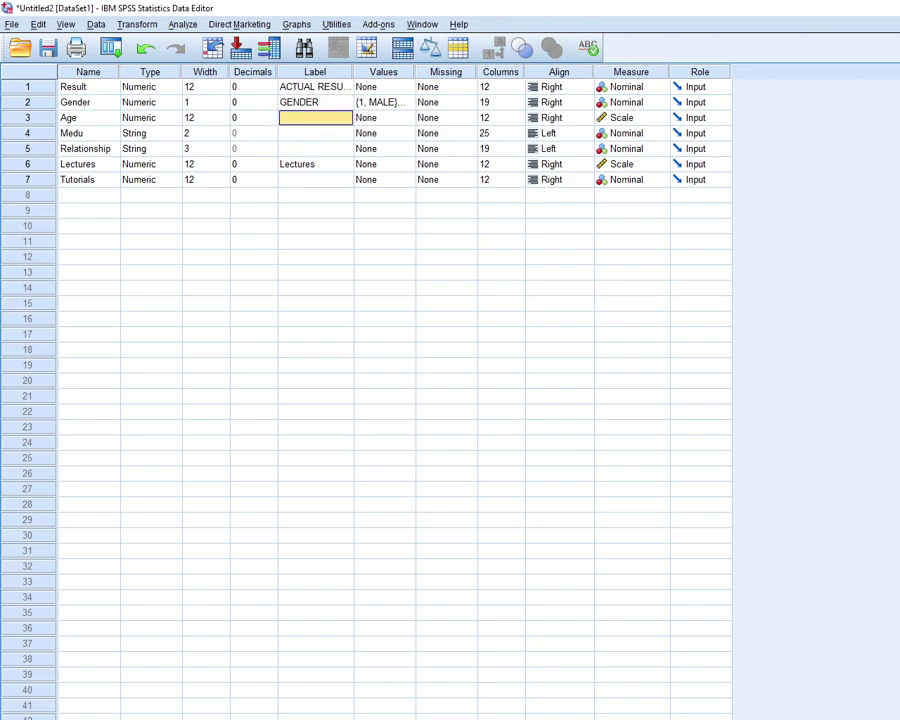
left_click(414, 717)
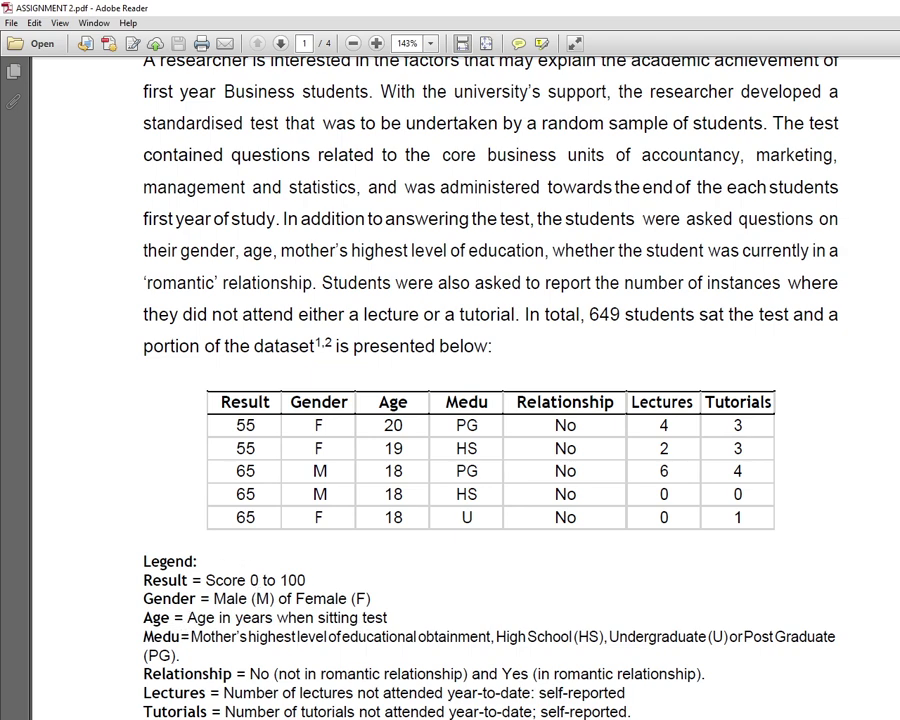
key("alt+Tab")
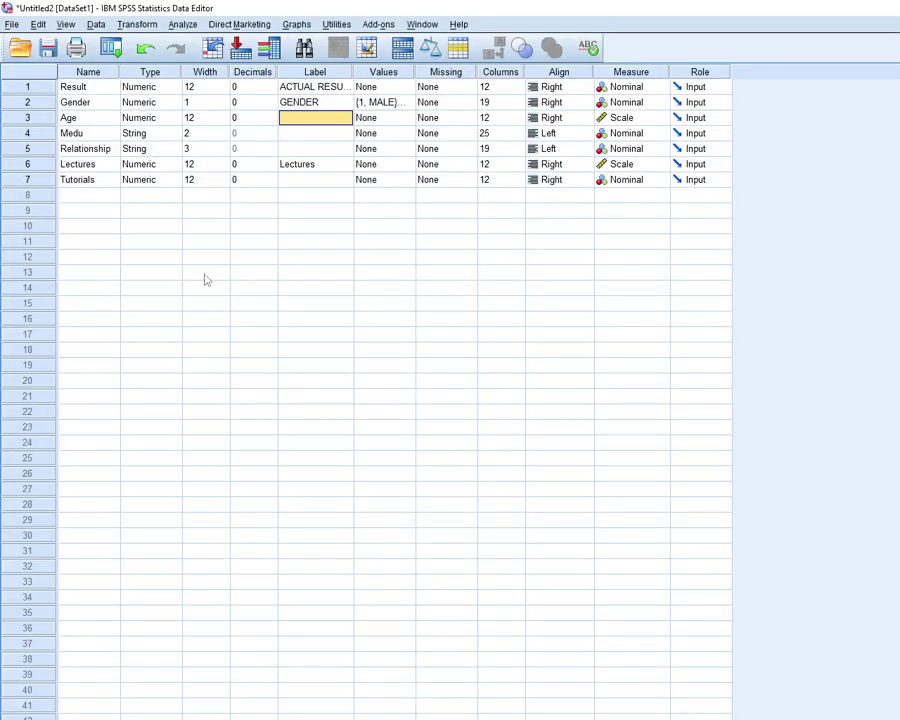
left_click(322, 120)
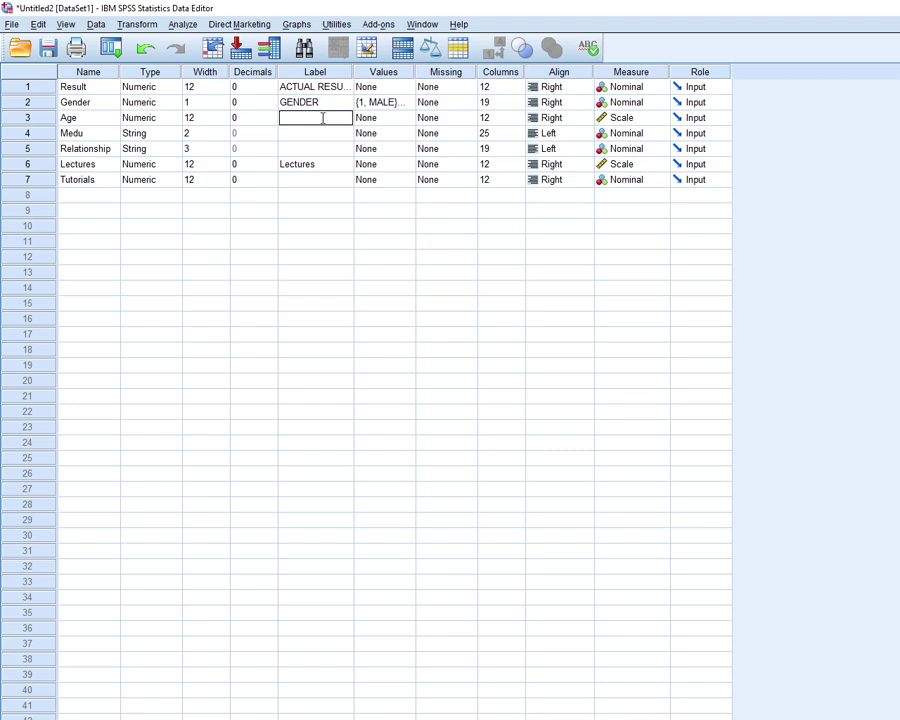
type("AGE IN YEARS WHEN S")
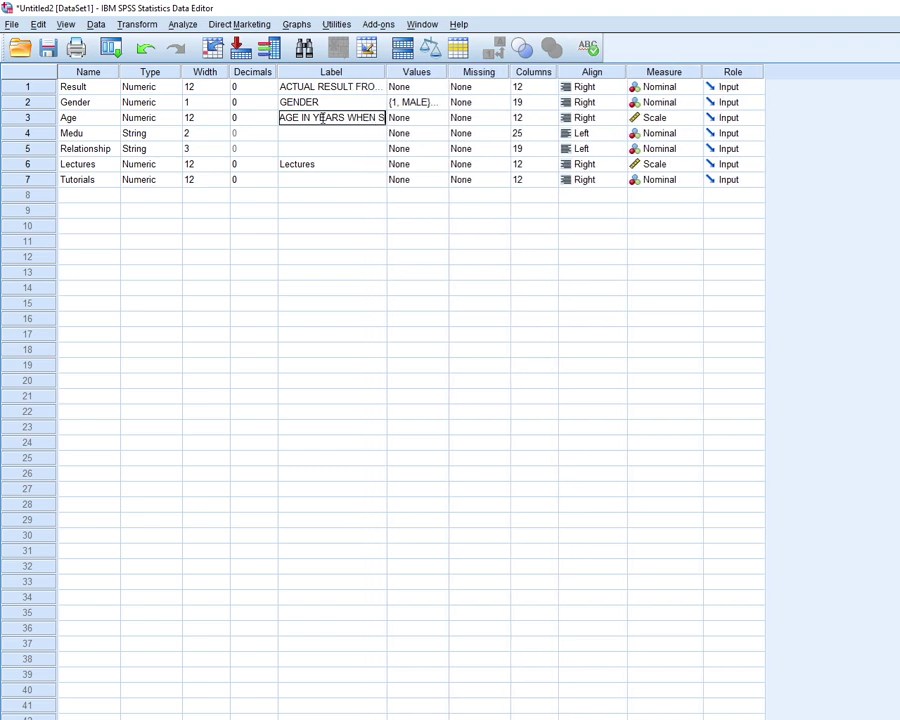
type("ITTING TEST")
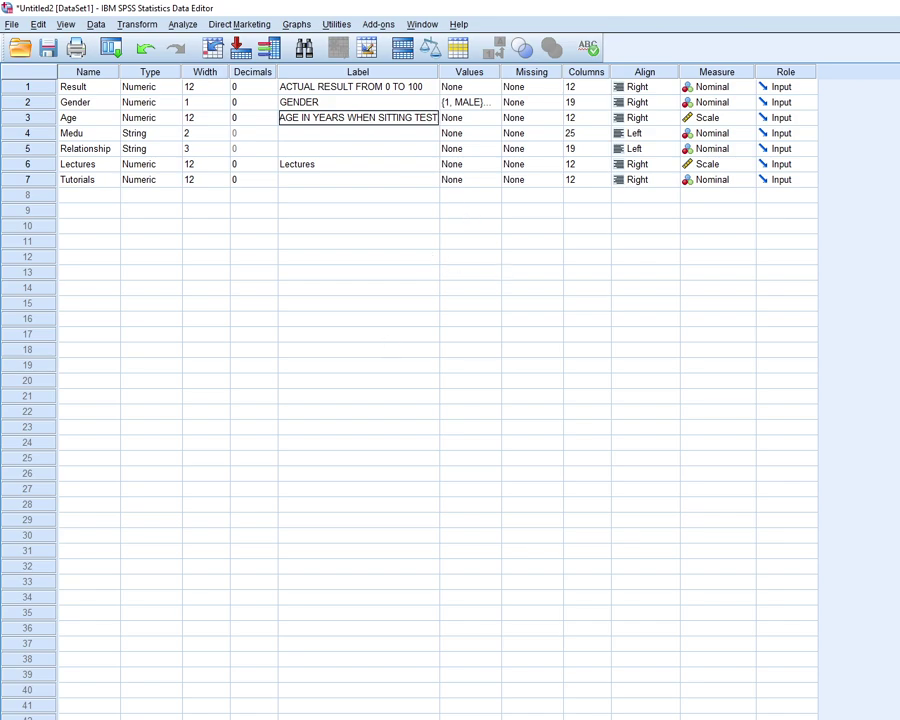
Consult the Medu entry in the ASSIGNMENT 2.pdf legend and label the Medu variable "MOTHER HIGHEST LEVEL OF EDUCATION" in SPSS.
key("alt+Tab")
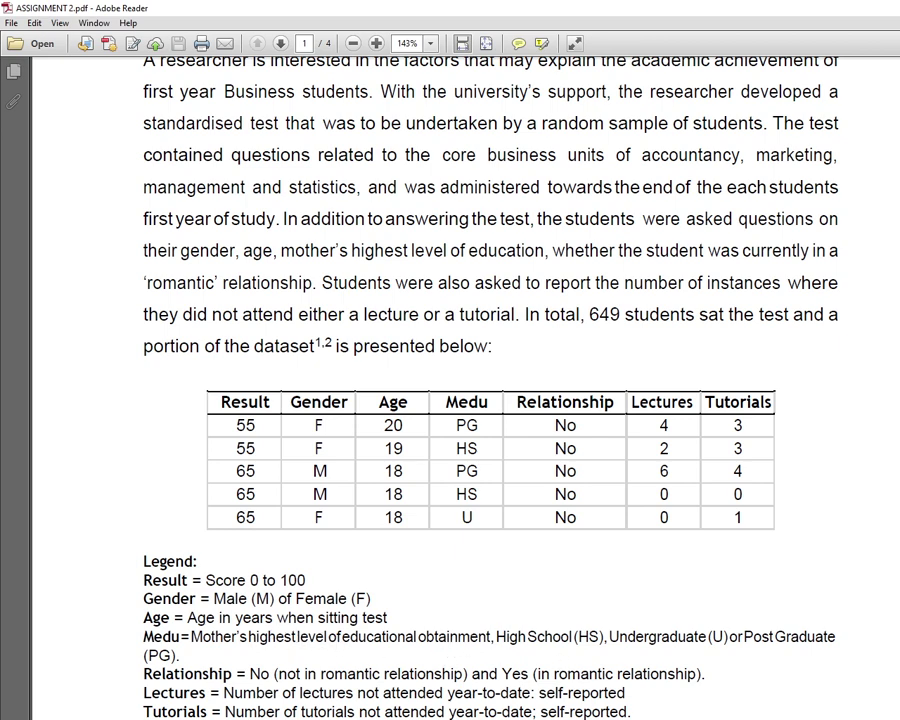
key("alt+Tab")
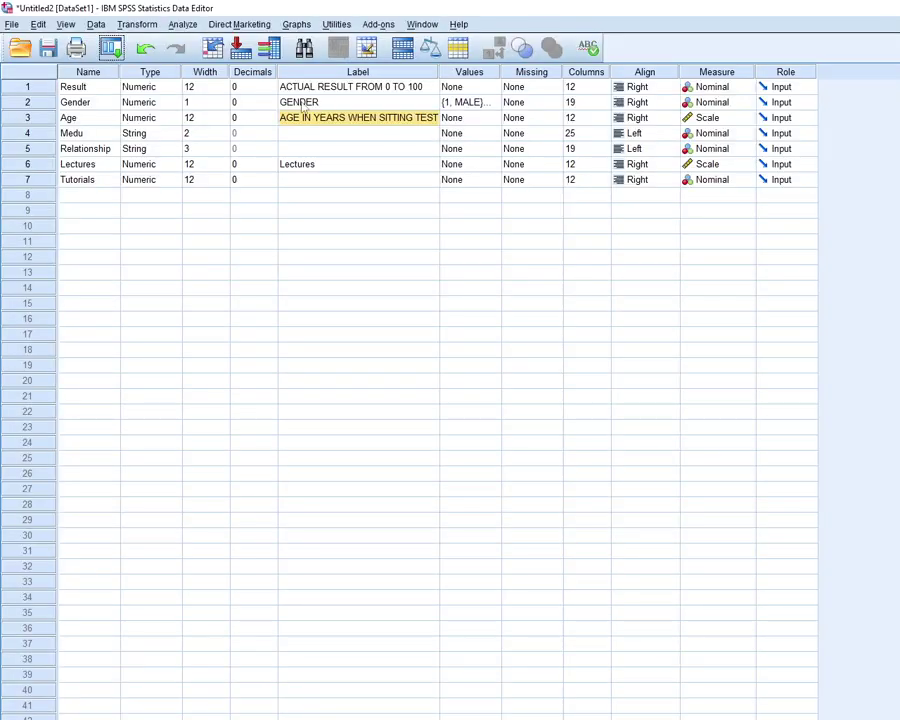
left_click(286, 133)
left_click(295, 137)
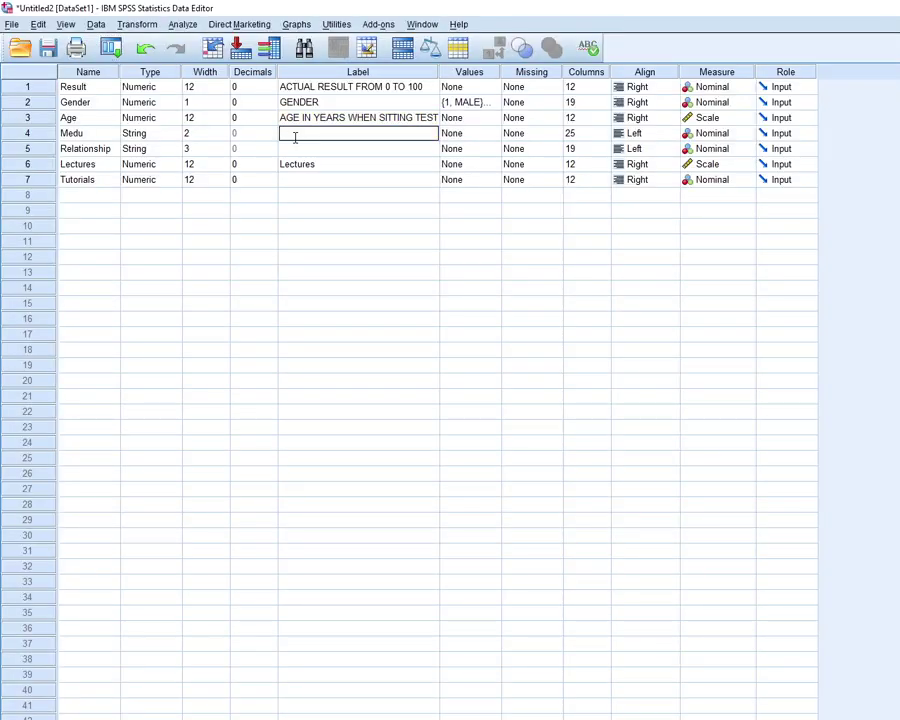
type("MOTHER HIGHEST")
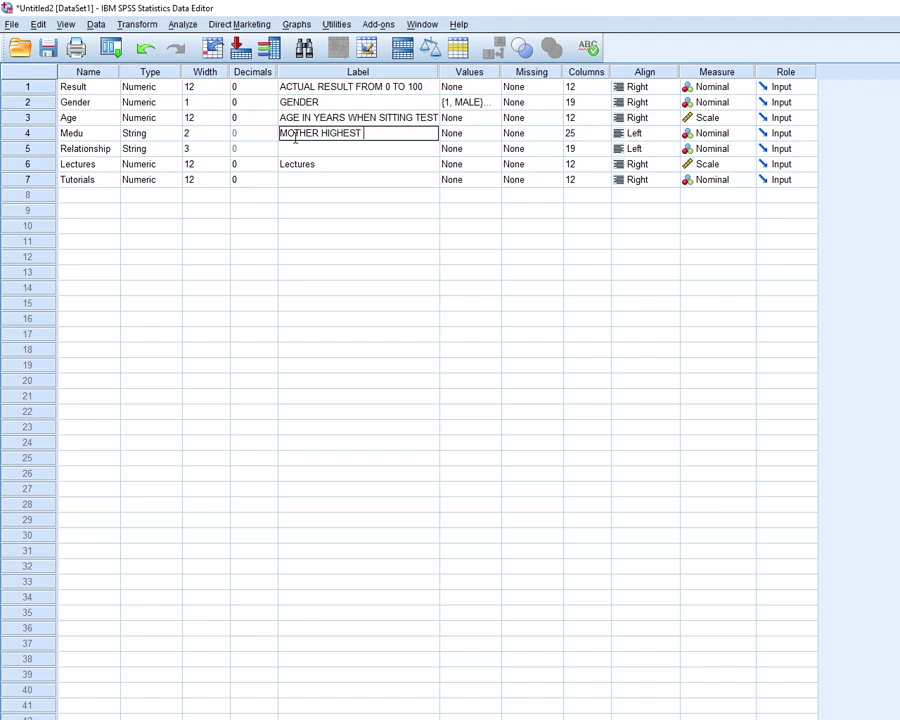
type(" LEVEL OF EDUCA")
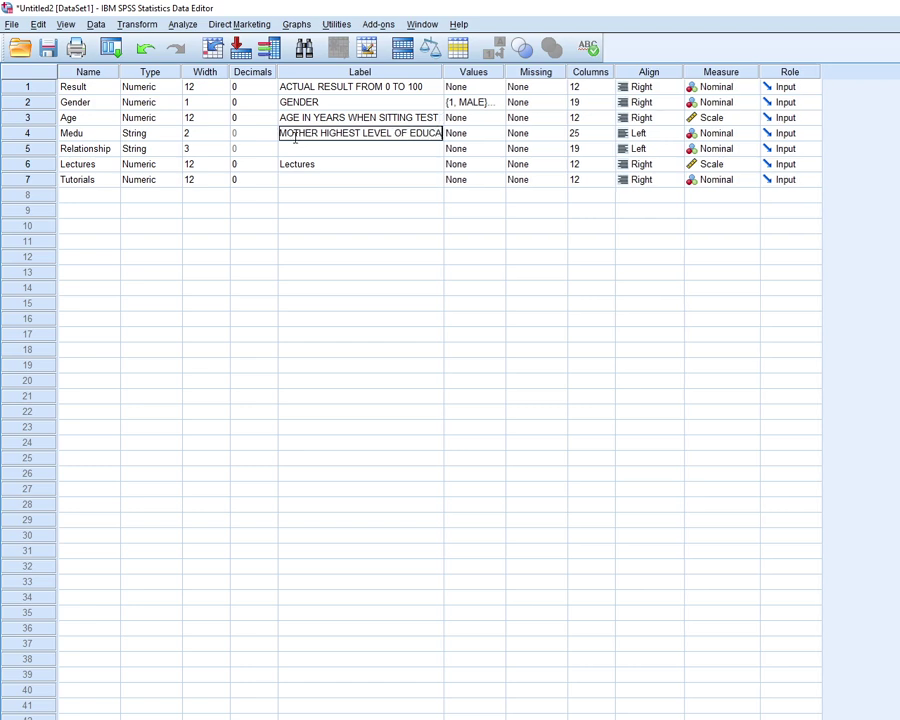
type("TION")
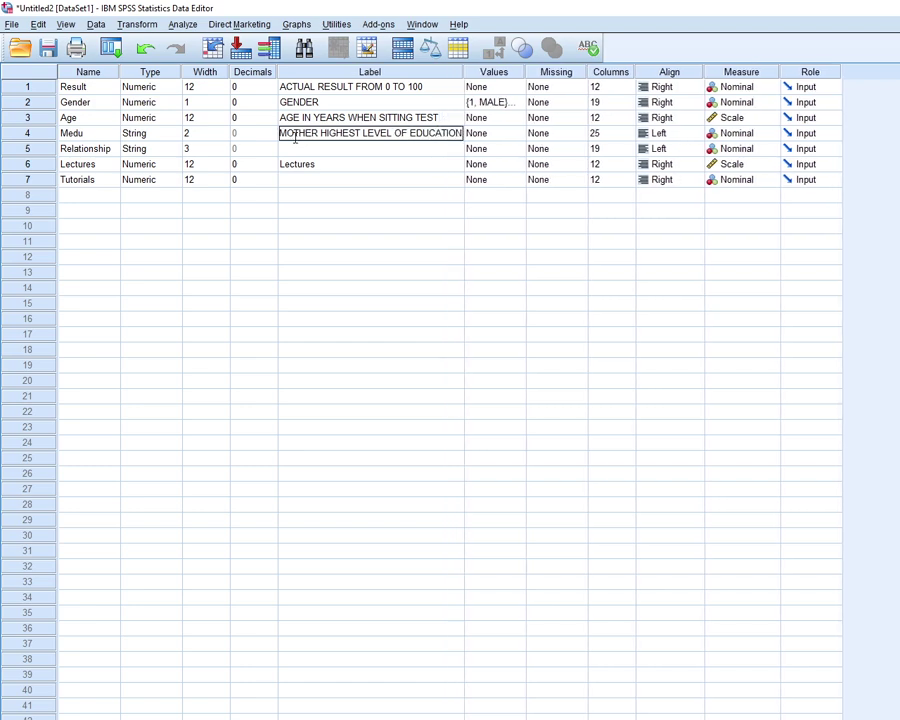
Open the value labels of the Medu variable and add the label "HIGH SCHOOOL" for value 1.
left_click(518, 134)
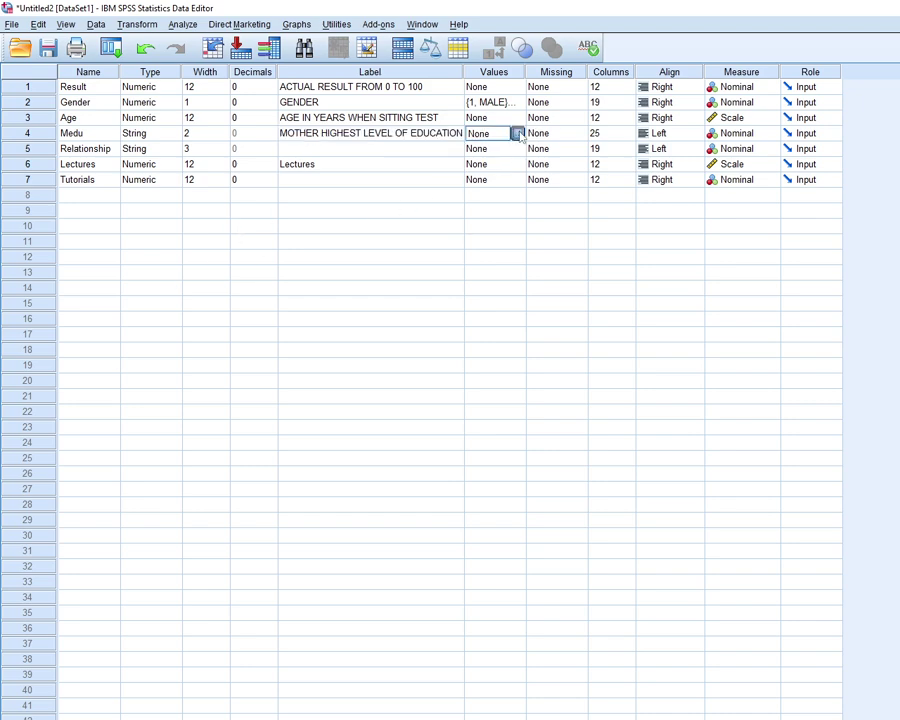
left_click(518, 134)
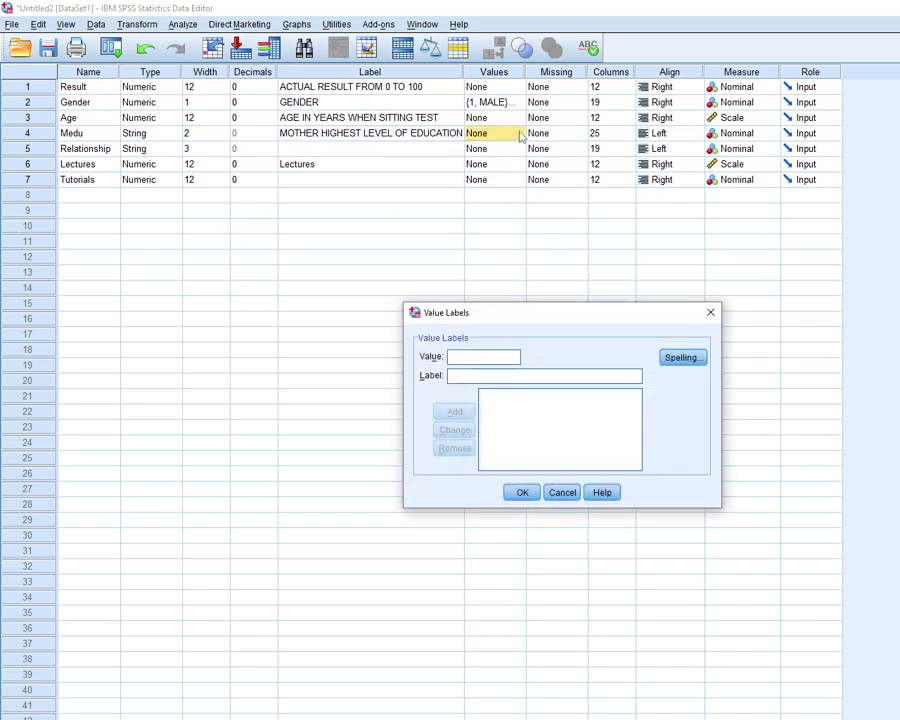
type("1")
type("HIGHS")
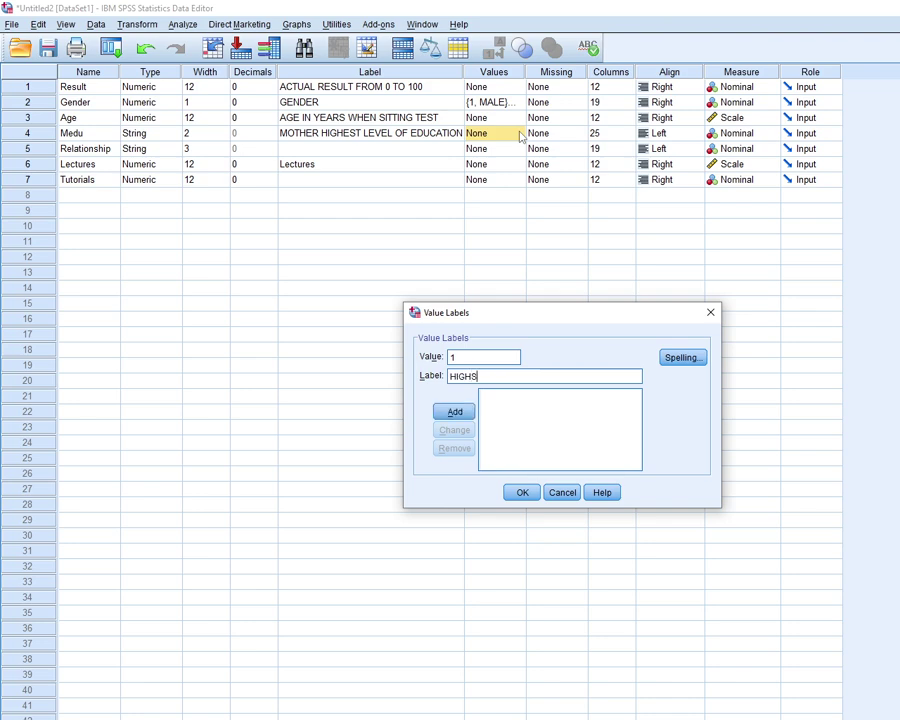
type("CHOLL")
key("BackSpace")
key("BackSpace")
key("BackSpace")
key("BackSpace")
key("BackSpace")
key("BackSpace")
type("SCHOOOL")
key("alt+a")
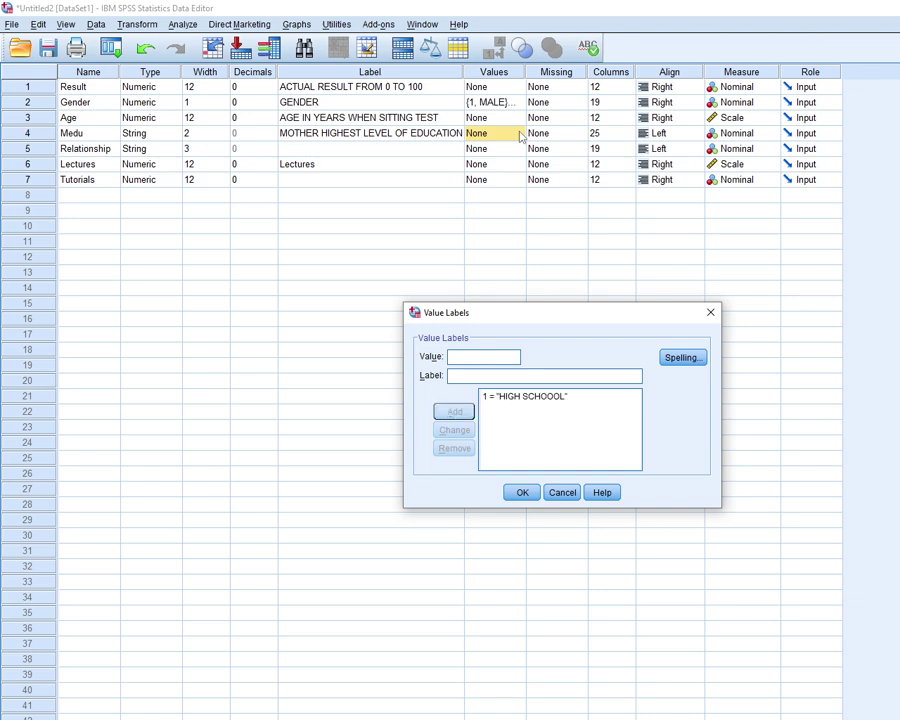
Add the value label UNDERGRADUATE for value 2 of the Medu variable.
type("2")
key("Tab")
type("U")
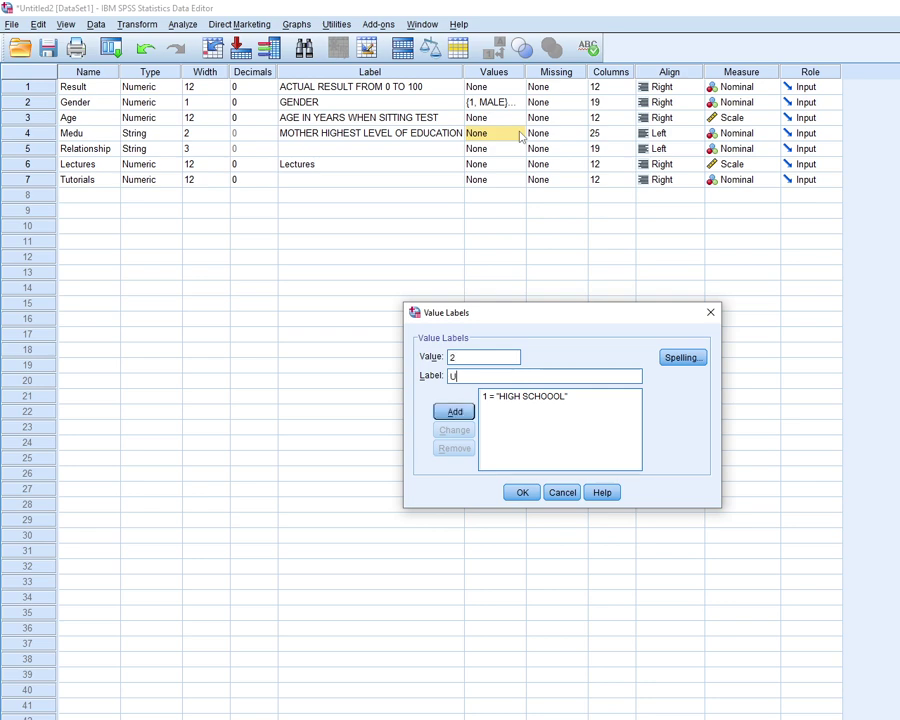
type("NDER")
type("RADUATE")
key("Return")
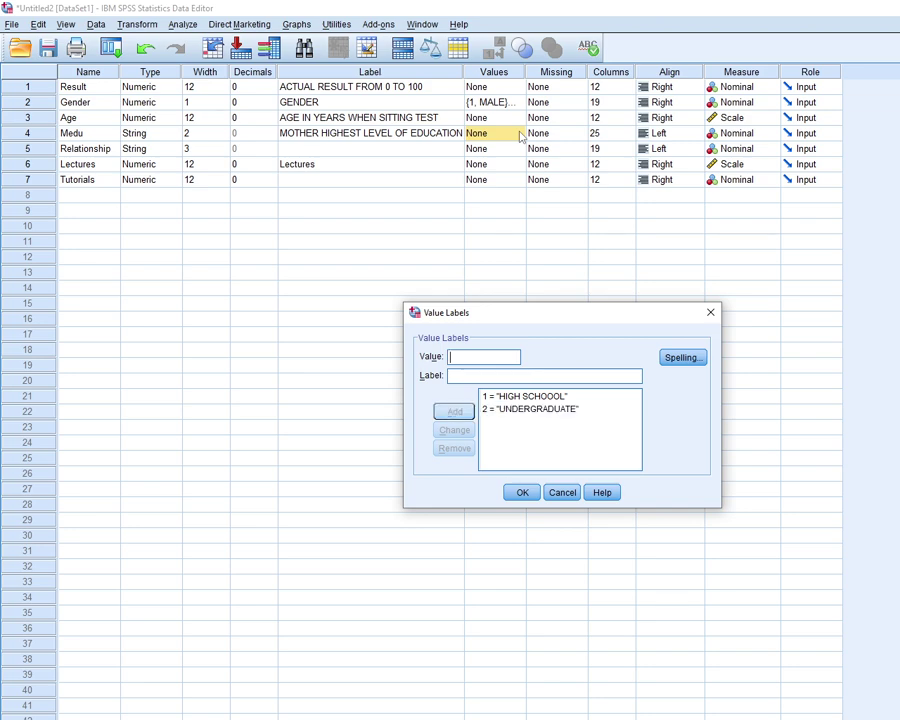
Add the value label POST GRADUATE for value 3 and apply the Medu value labels.
type("3")
key("Tab")
type("POST")
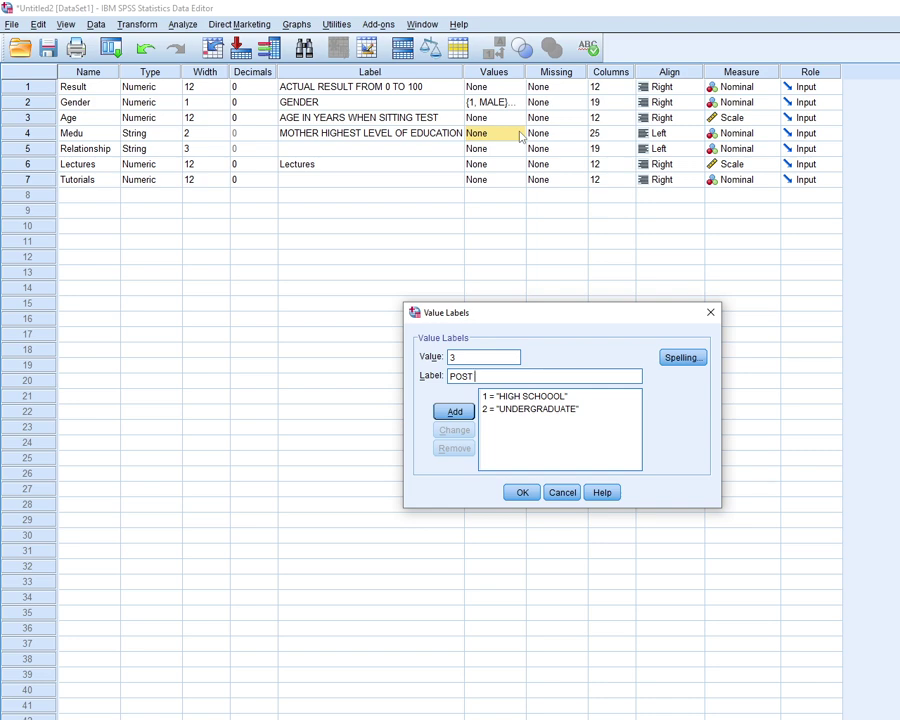
type("RAD")
key("BackSpace")
key("BackSpace")
key("BackSpace")
key("BackSpace")
type("GRADUATE")
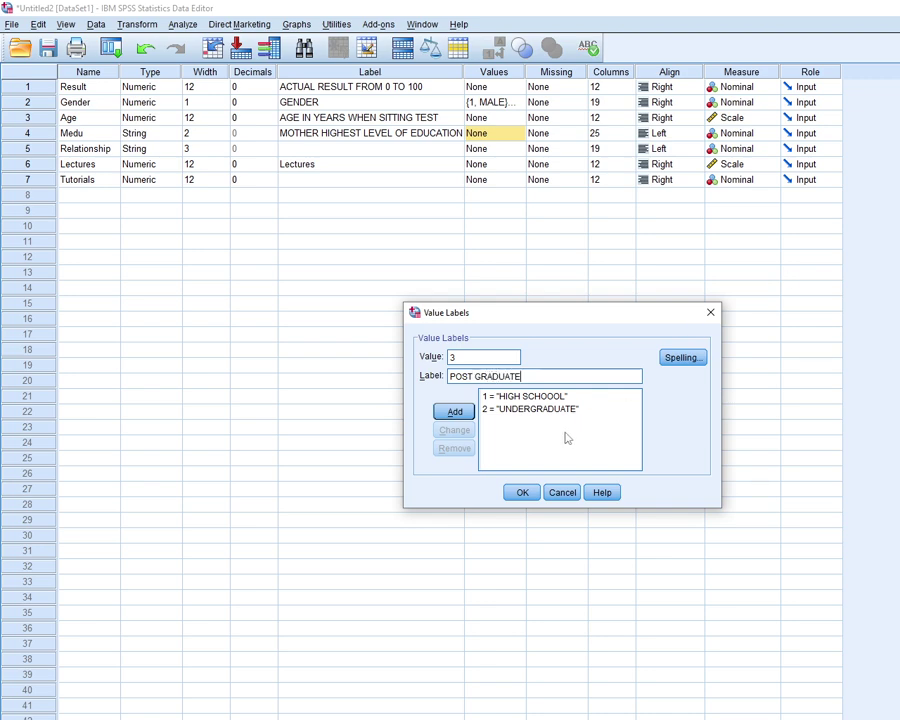
left_click(455, 412)
left_click(520, 492)
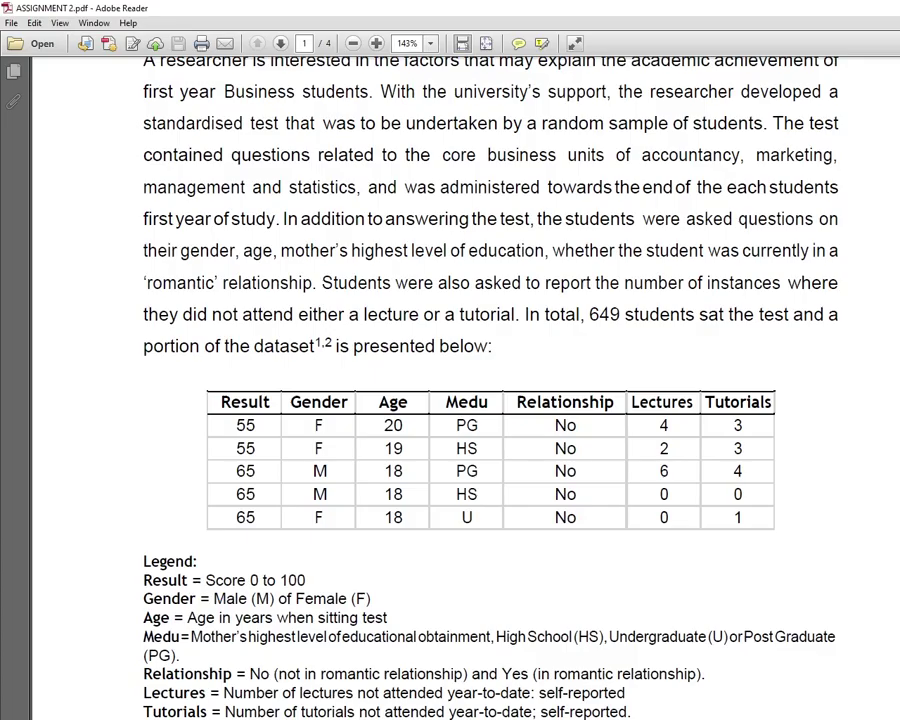
Check question (a) in ASSIGNMENT 2.pdf and start an Independent-Samples T Test in SPSS with the actual result as test variable.
key("alt+Tab")
scroll(329, 657, "down", 5)
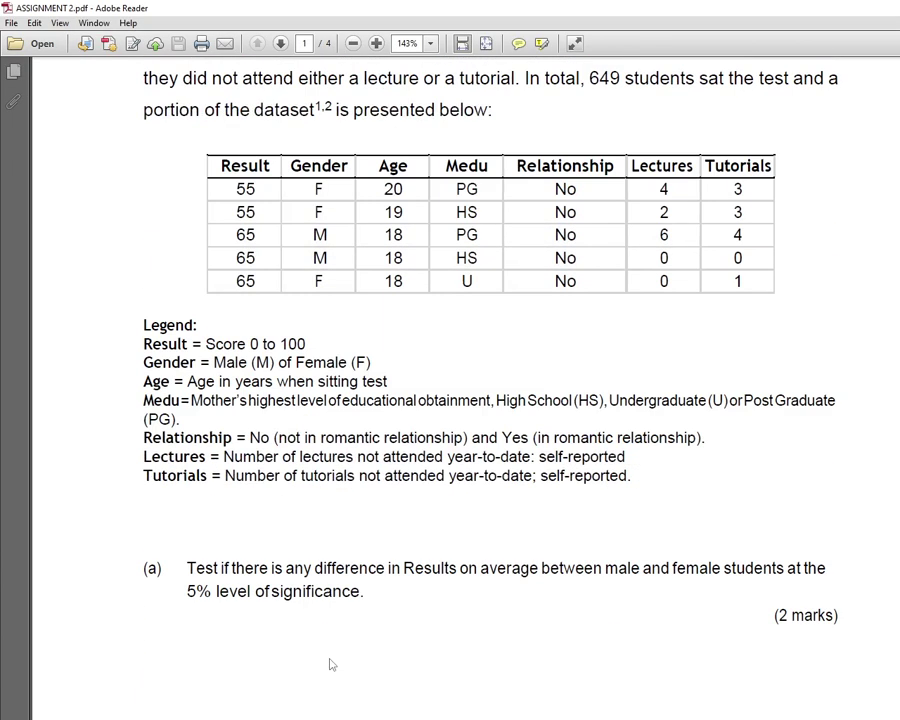
scroll(329, 664, "down", 4)
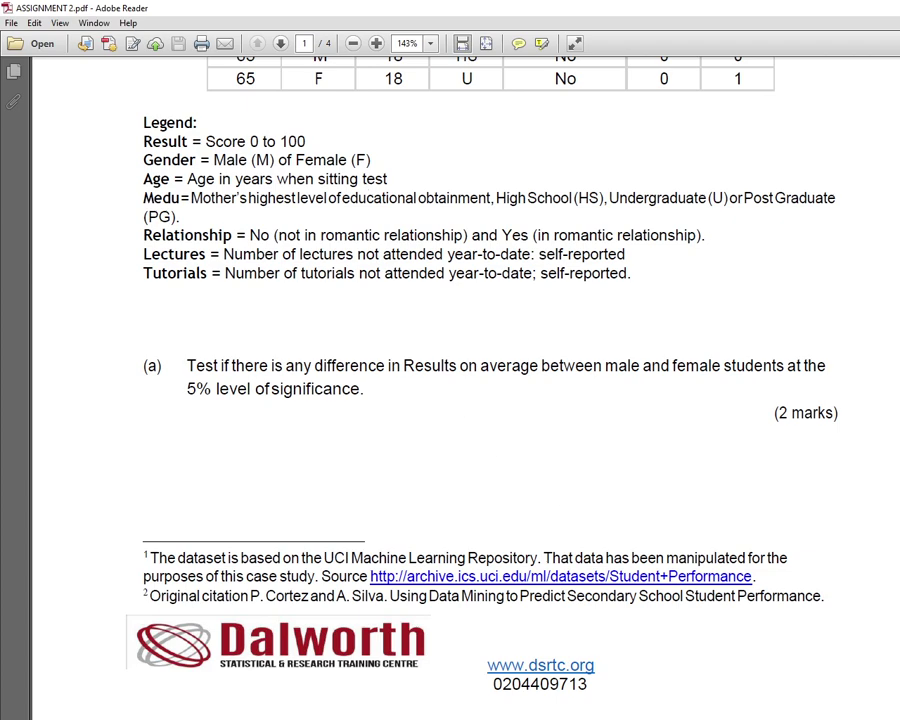
key("alt+Tab")
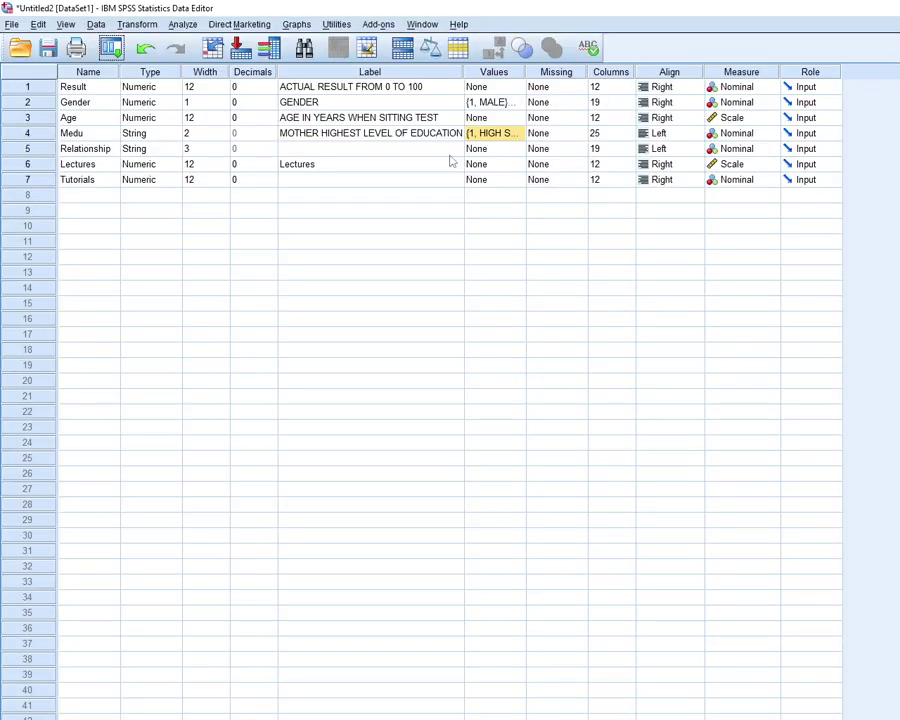
left_click(182, 24)
mouse_move(230, 91)
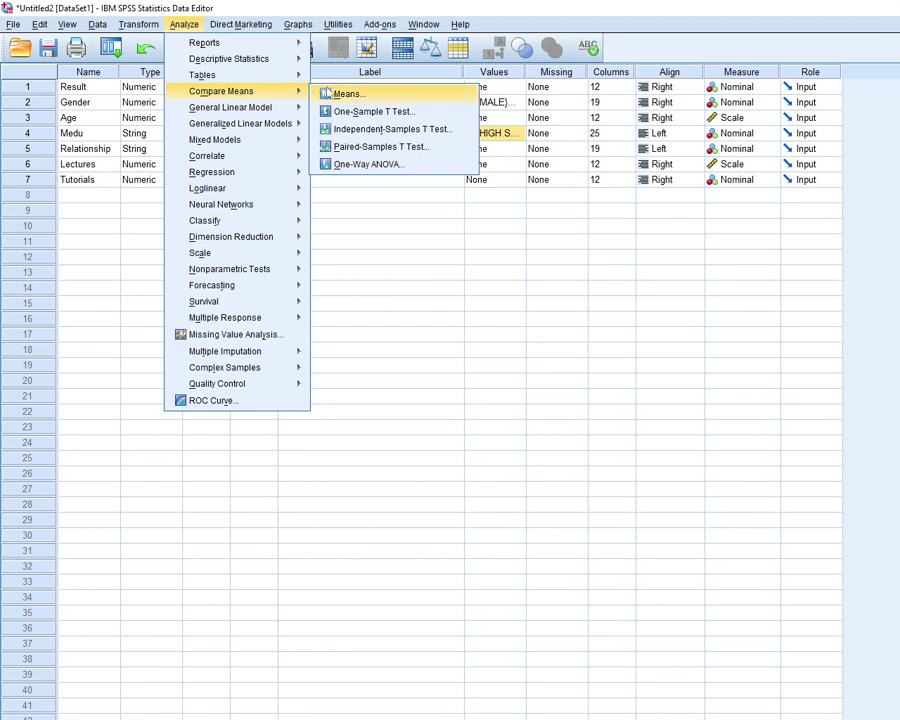
left_click(370, 129)
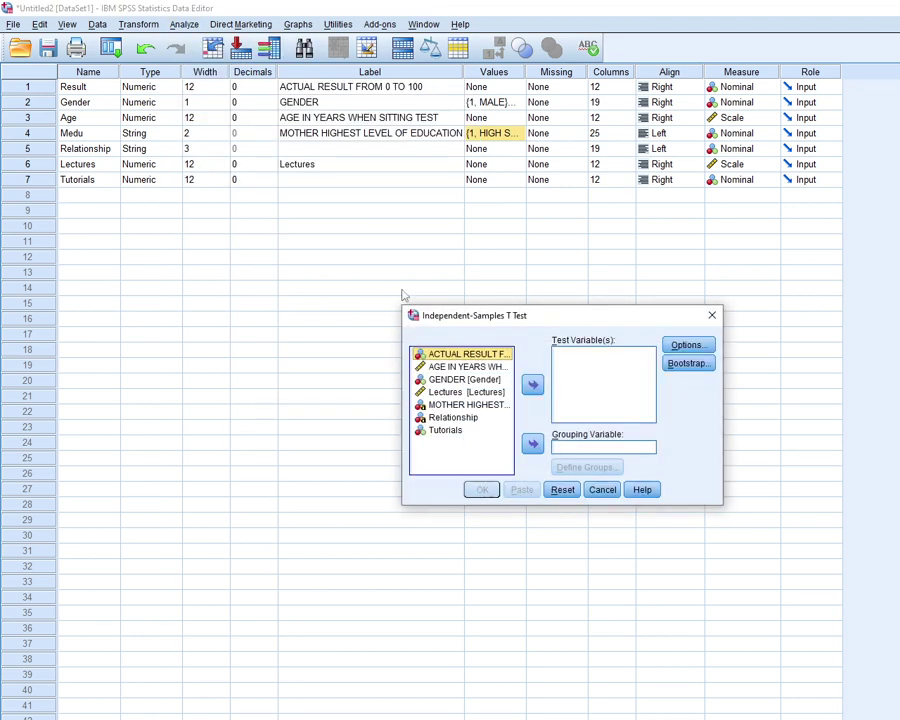
left_click(466, 431)
left_click(455, 354)
left_click(532, 386)
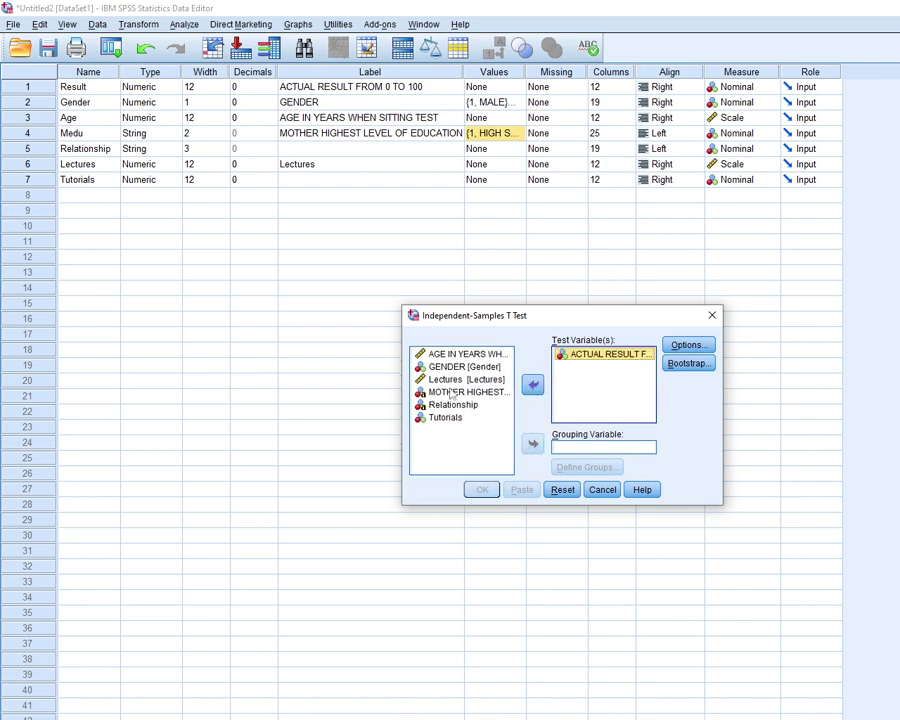
Set Gender as the grouping variable of the t test, with group 1 as value 1 and group 2 as value 2.
left_click(446, 367)
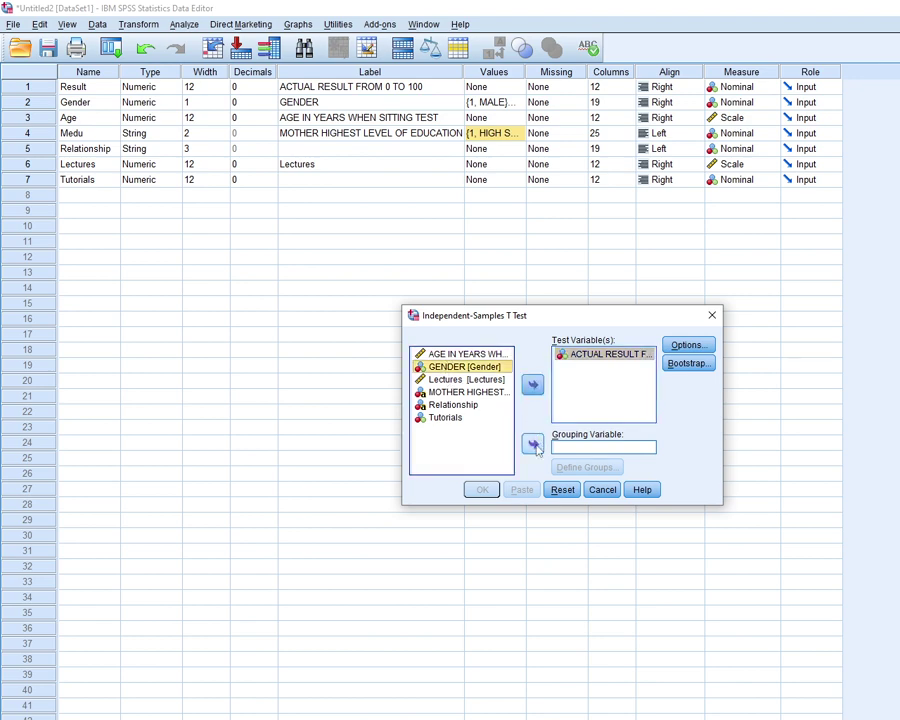
left_click(532, 443)
left_click(584, 468)
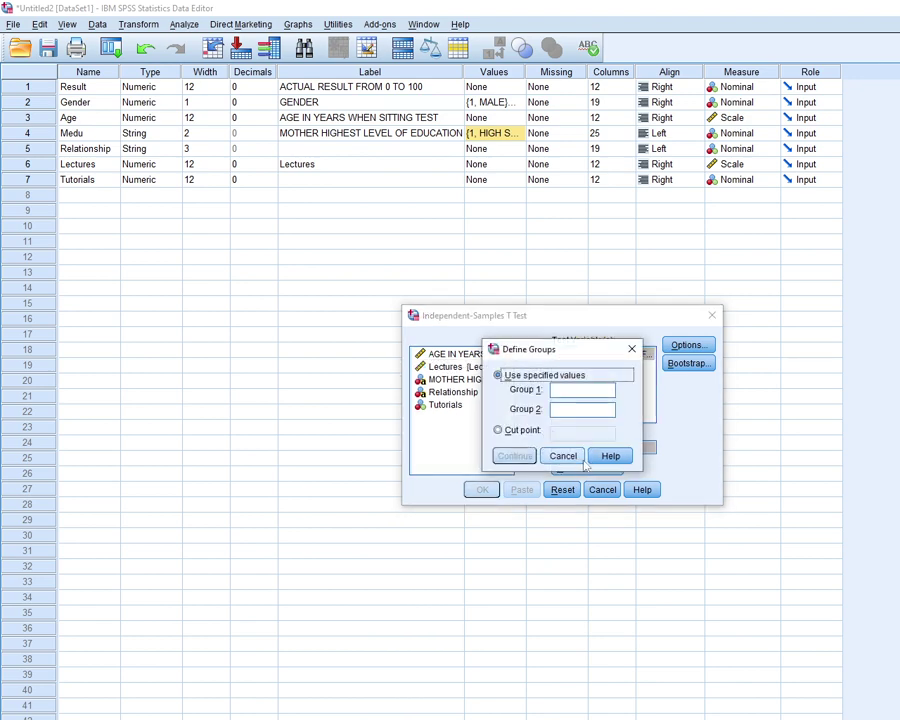
left_click(582, 388)
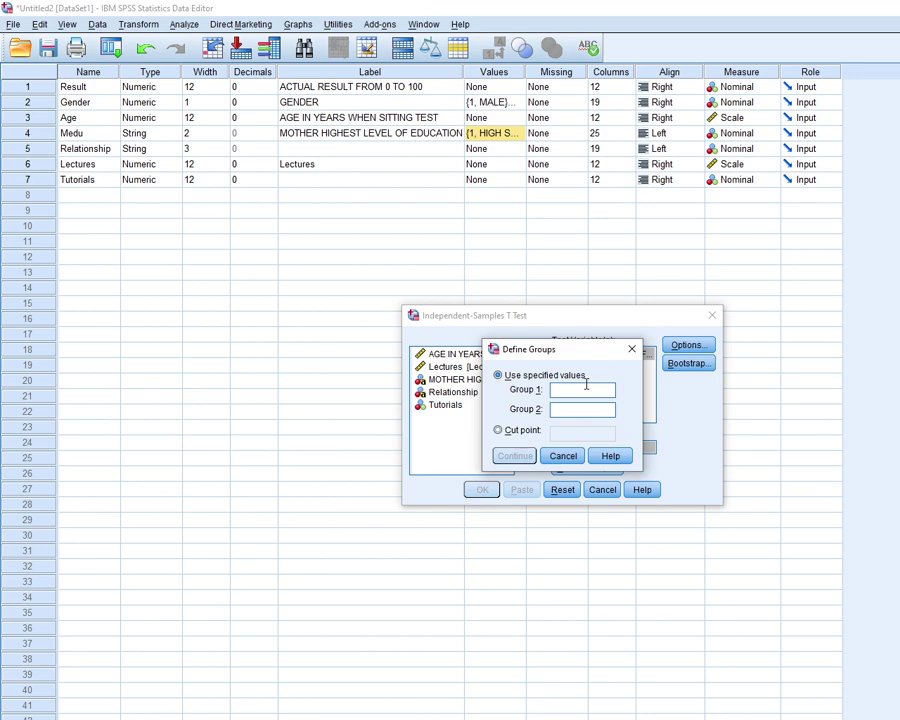
type("1")
left_click(578, 410)
type("2")
left_click(510, 456)
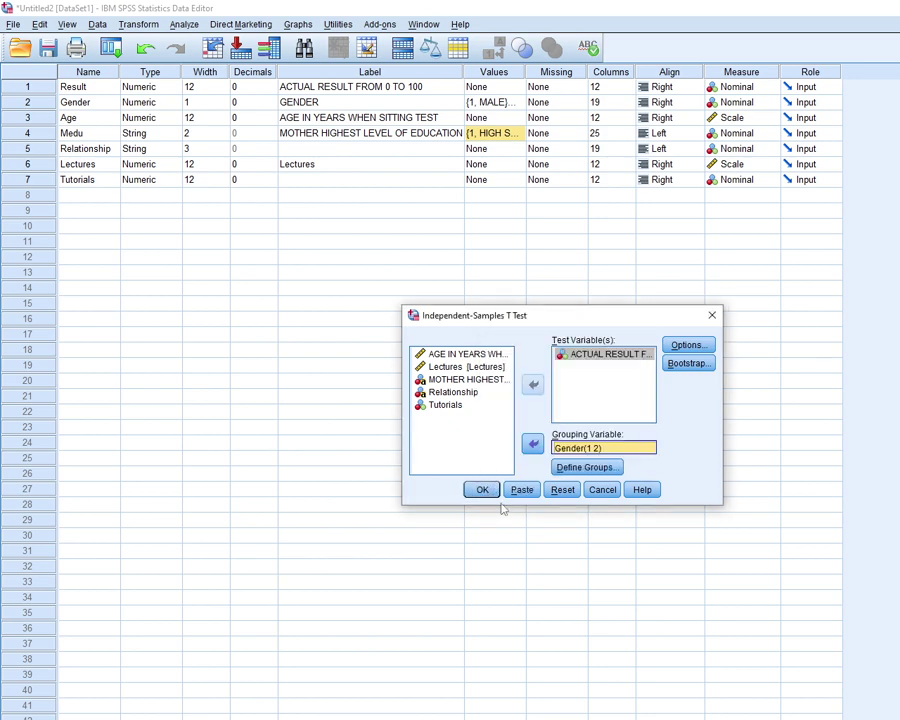
Paste the t test as syntax and run the DATASET ACTIVATE and T-TEST commands.
left_click(520, 490)
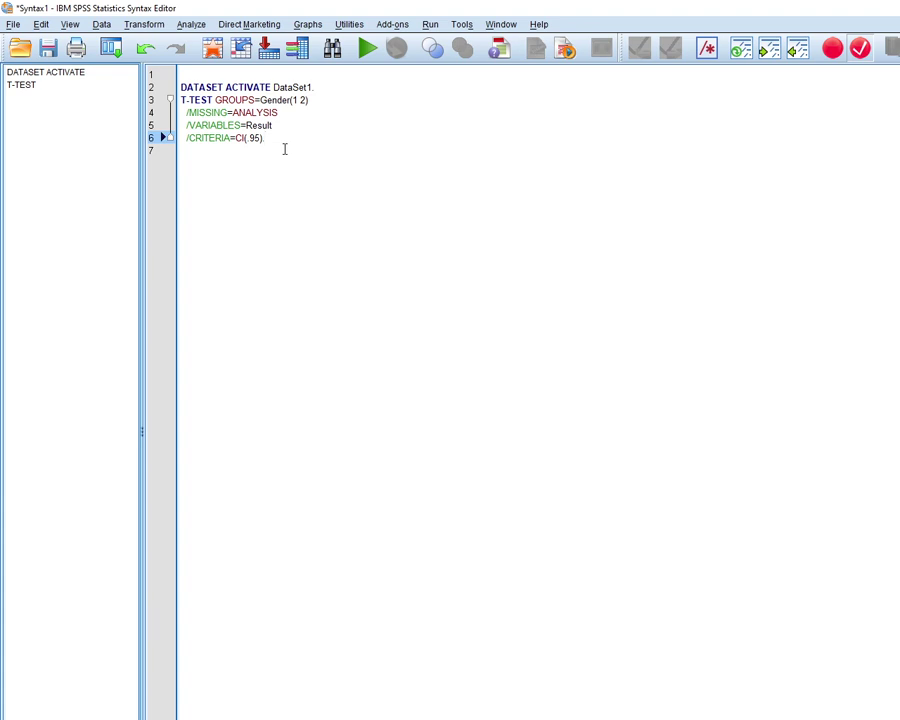
left_click_drag(281, 137, 181, 88)
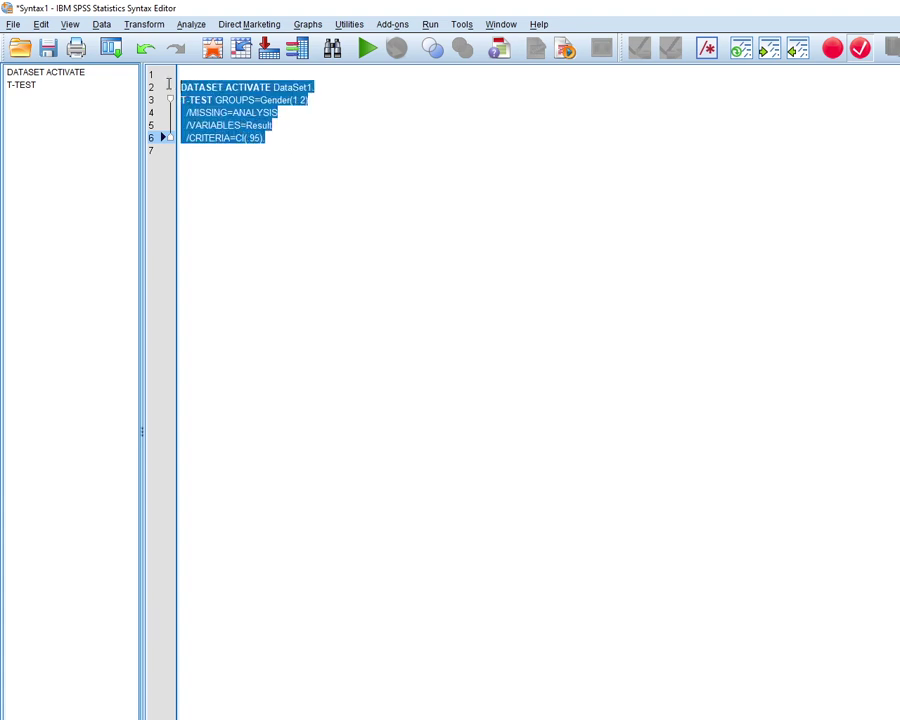
left_click(367, 48)
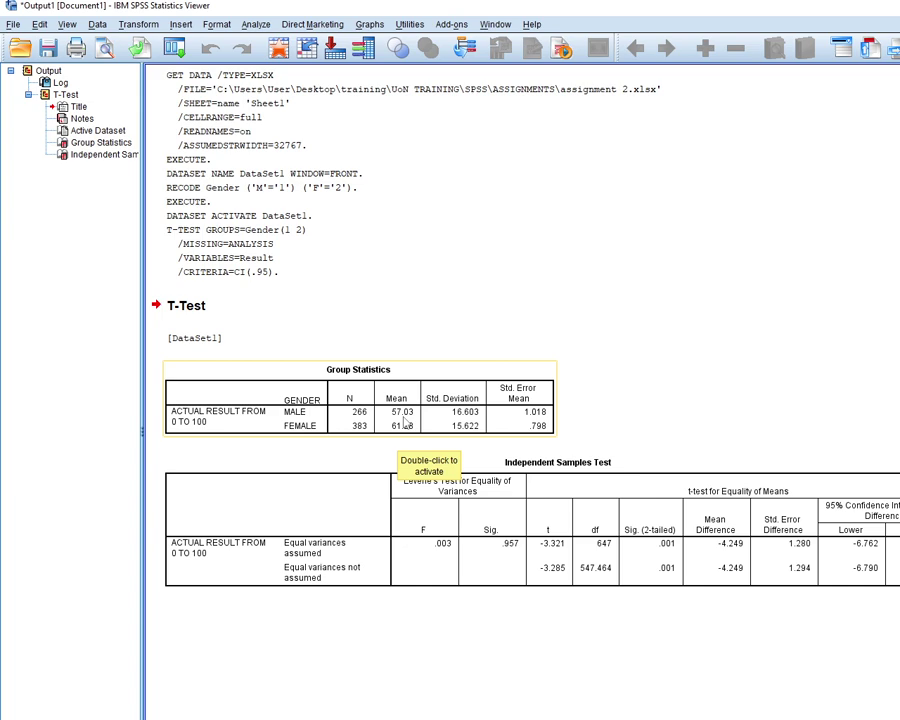
left_click(366, 472)
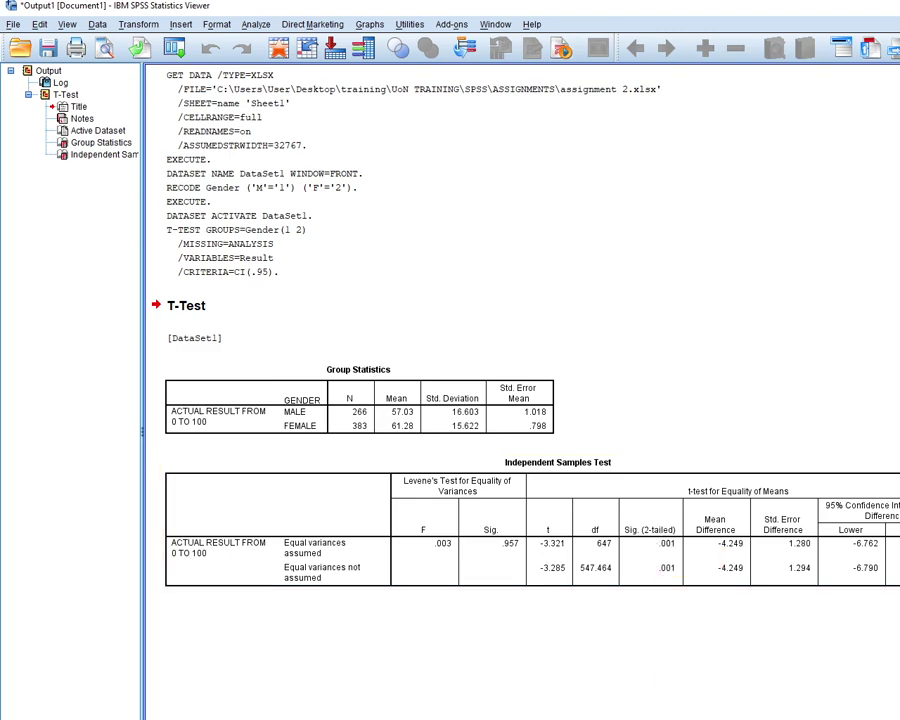
Read question (b) on romantic relationships and the Task 2 regression analysis questions in ASSIGNMENT 2.pdf.
key("alt+Tab")
scroll(258, 477, "down", 8)
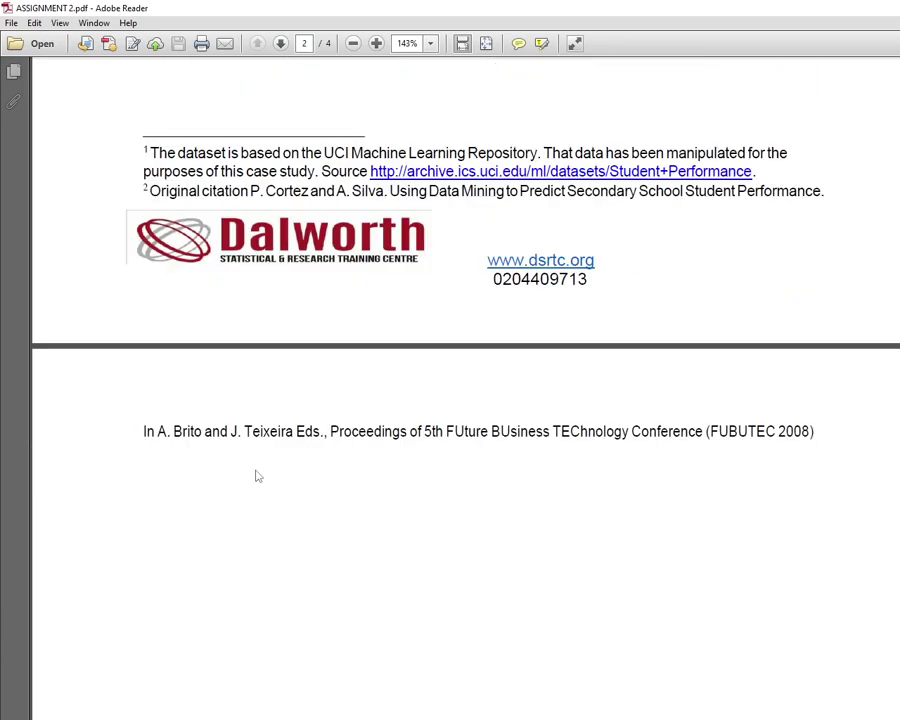
scroll(258, 477, "down", 8)
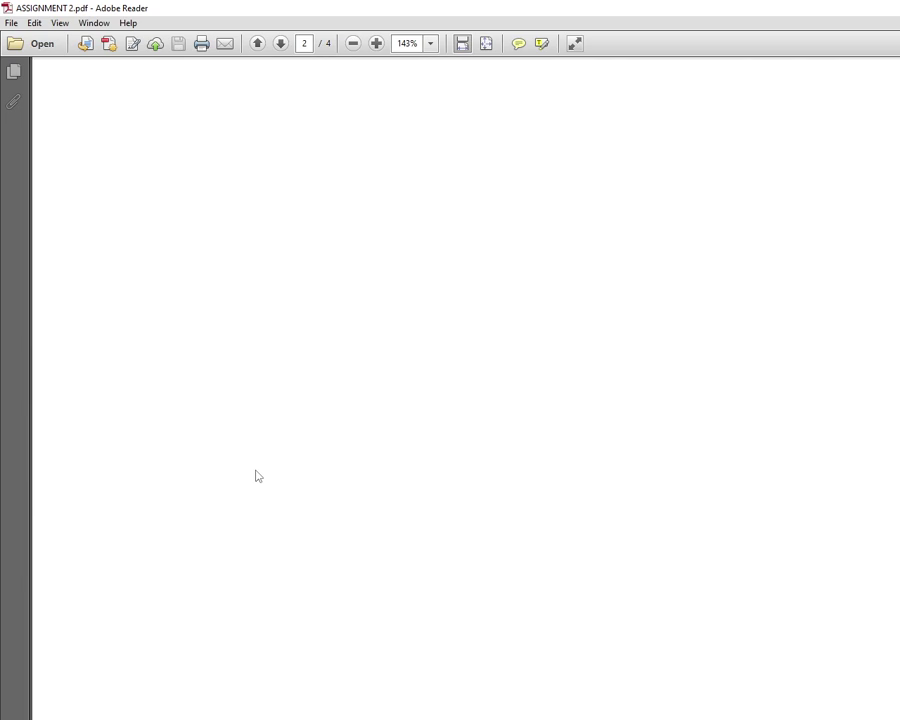
scroll(258, 477, "down", 10)
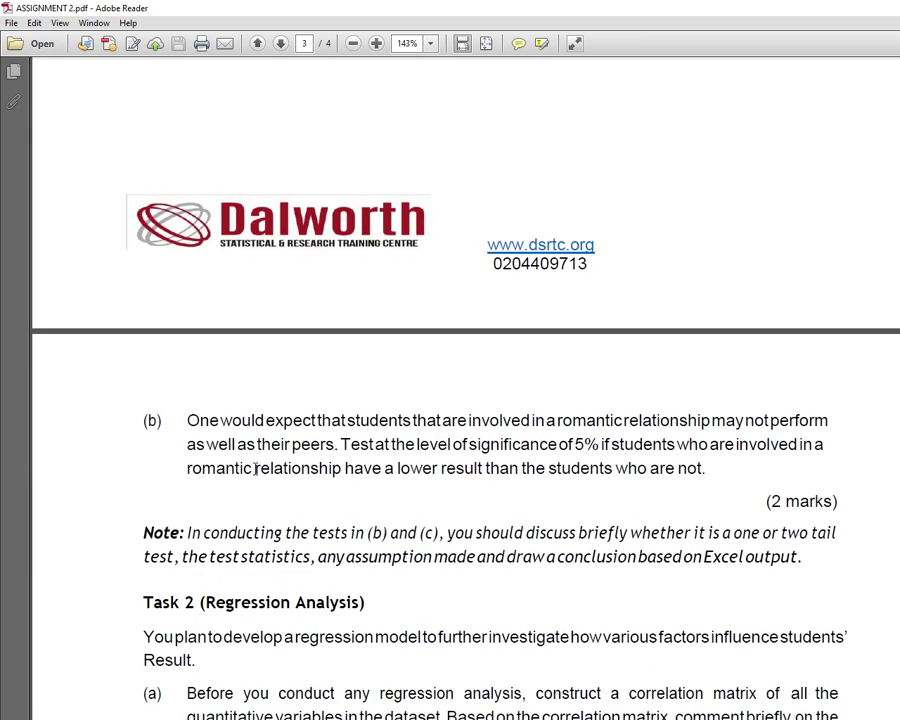
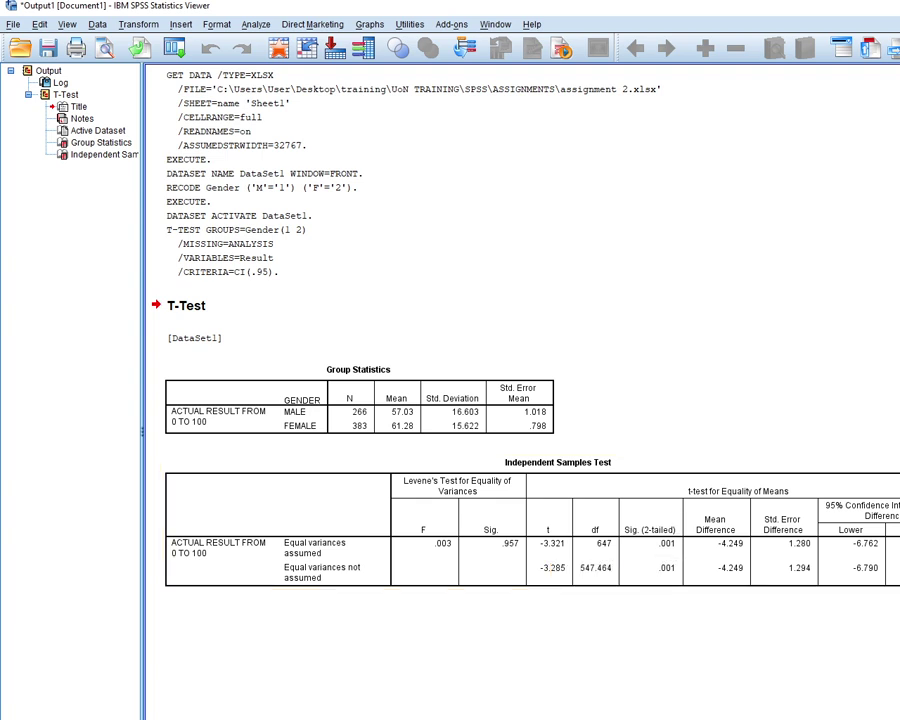
key("alt+Tab")
scroll(349, 622, "down", 1)
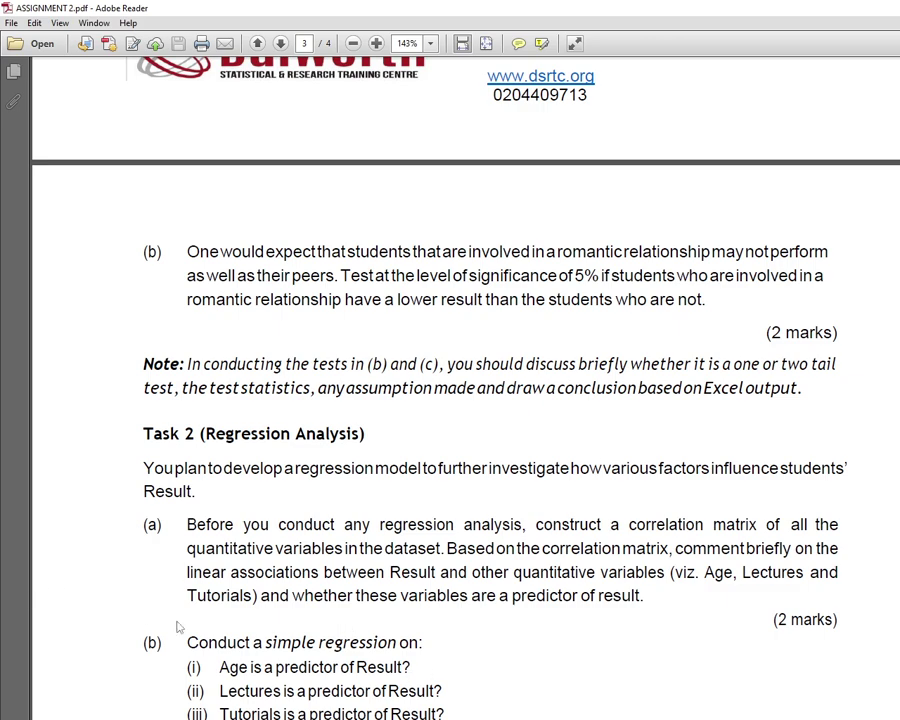
scroll(363, 690, "down", 2)
scroll(363, 690, "down", 1)
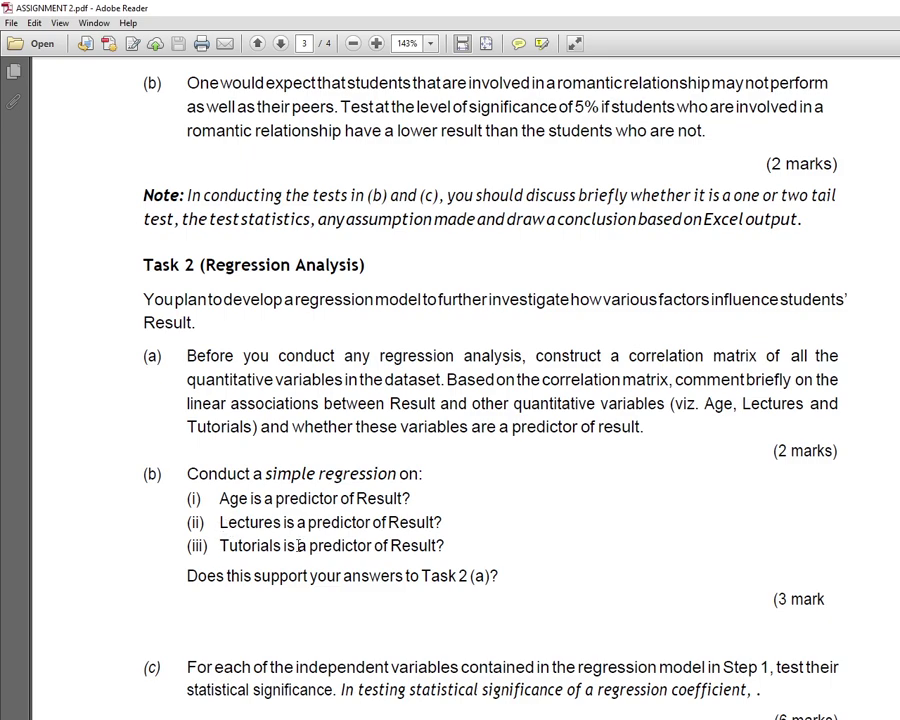
Skim the Task 3 summary report section of ASSIGNMENT 2.pdf and return to the Task 2 simple regression questions.
scroll(303, 611, "down", 2)
scroll(303, 611, "down", 15)
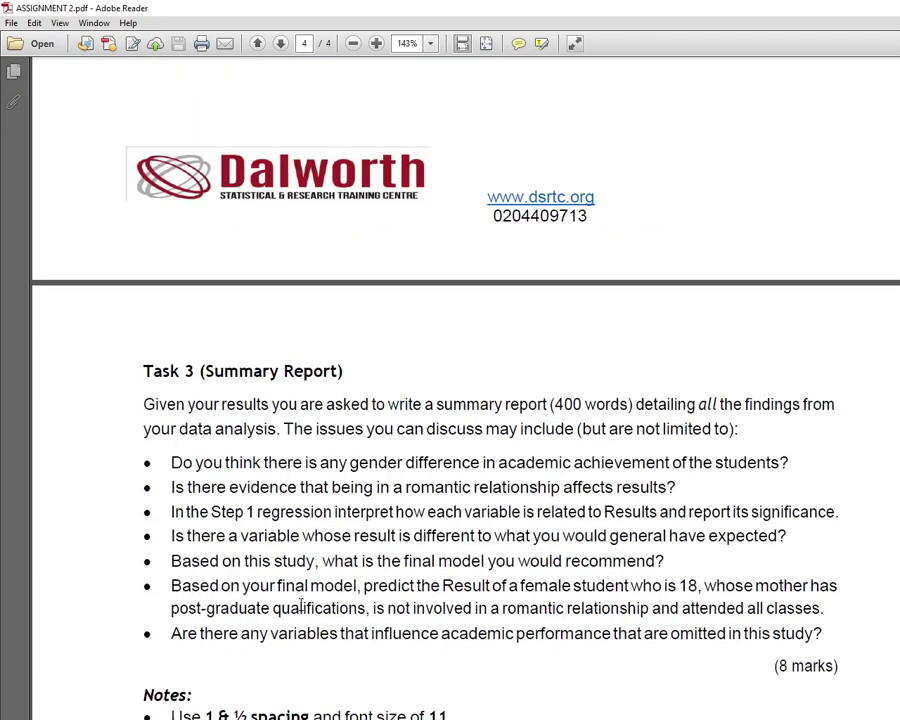
scroll(303, 611, "up", 8)
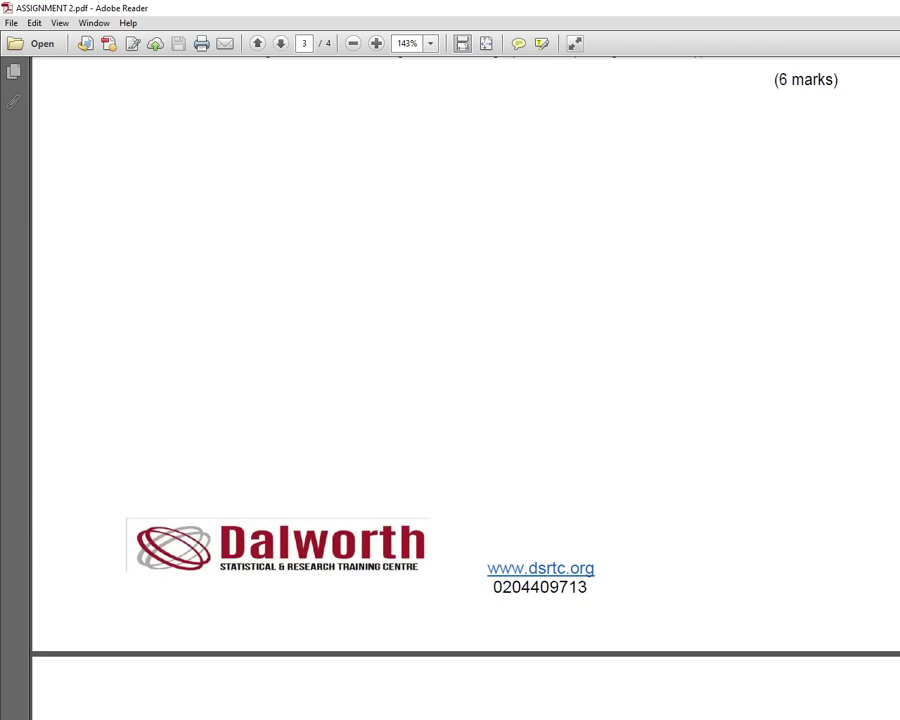
key("alt+Tab")
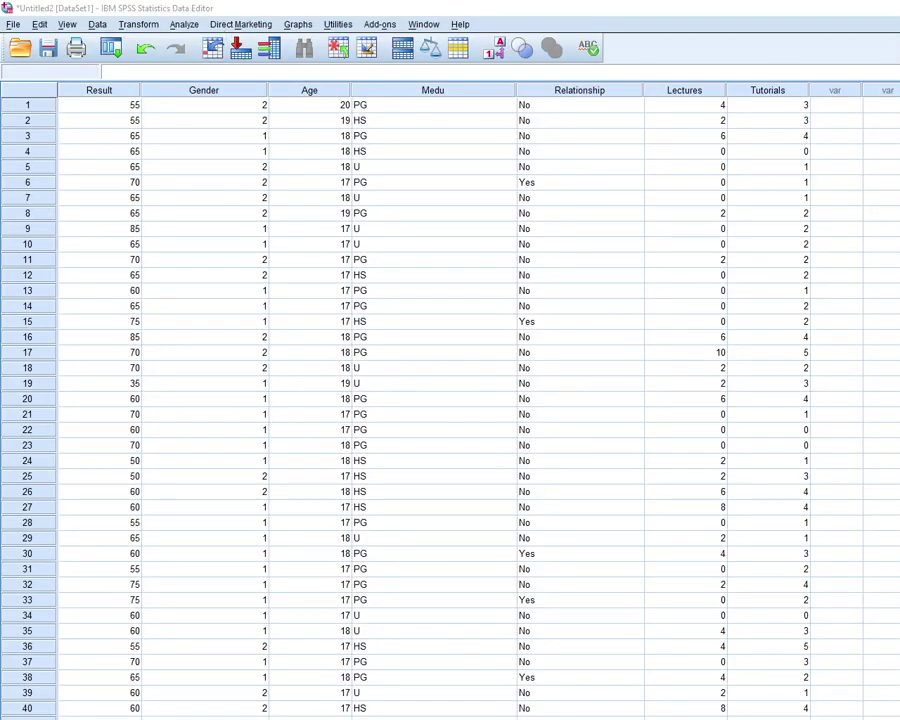
key("alt+Tab")
scroll(373, 641, "up", 4)
scroll(373, 641, "up", 1)
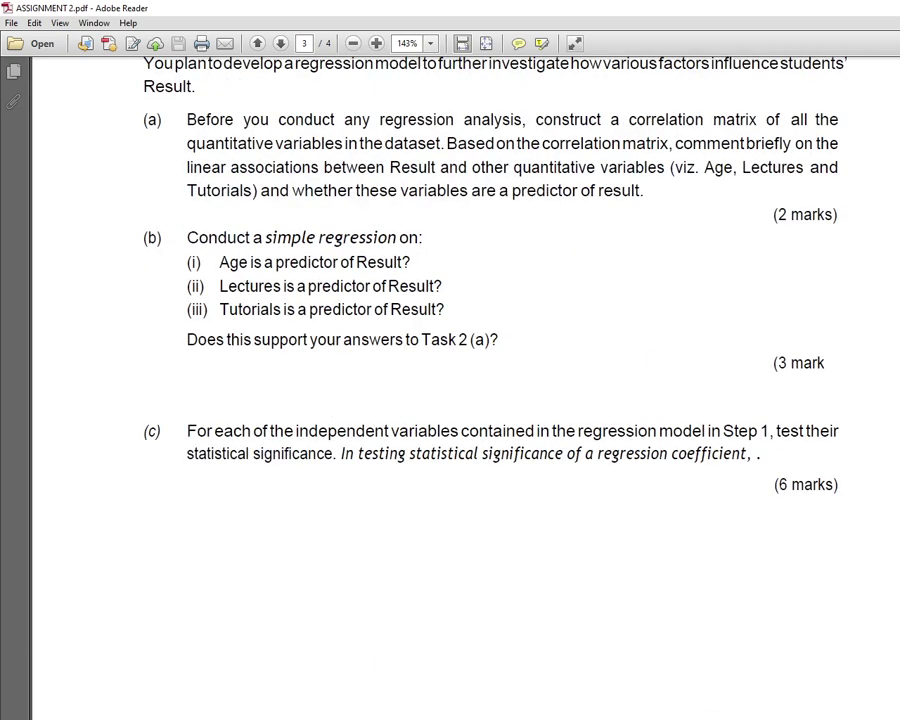
Switch to SPSS and set up a Linear Regression with the actual result as dependent and age in years as independent variable.
key("alt+Tab")
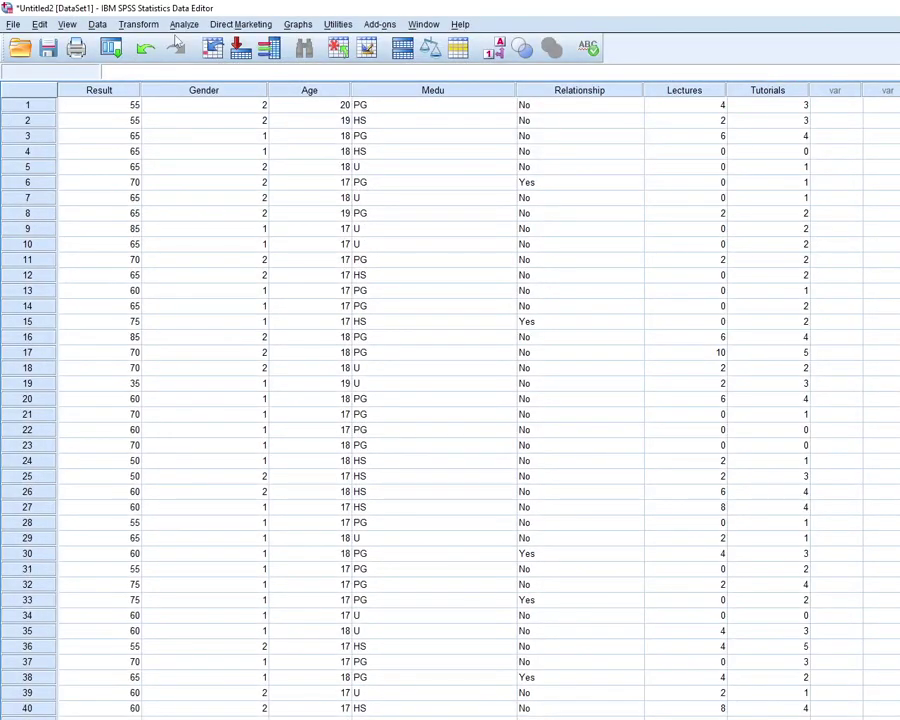
left_click(183, 25)
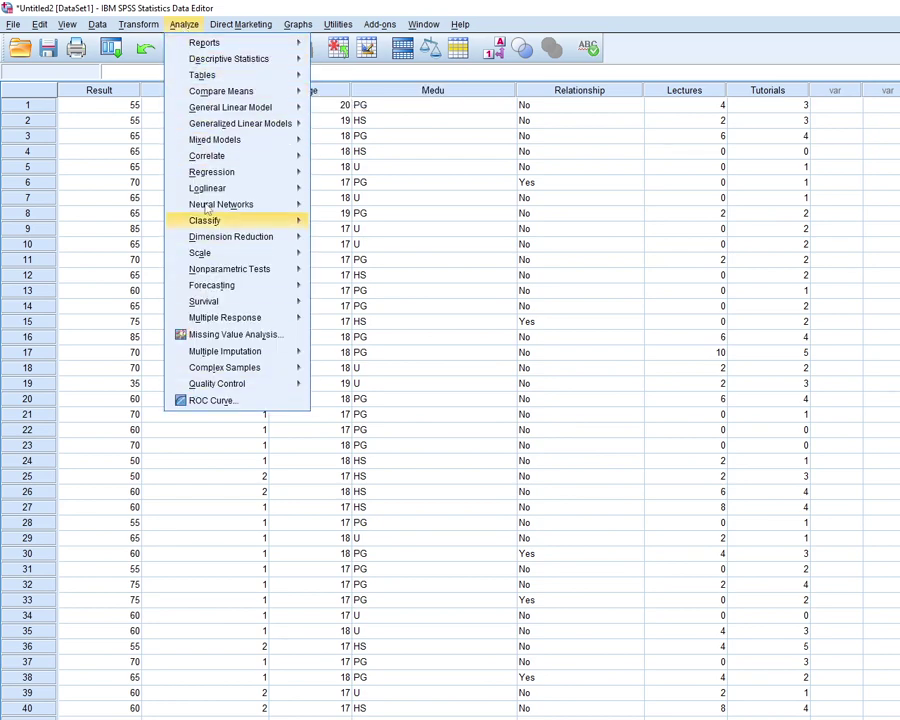
mouse_move(230, 172)
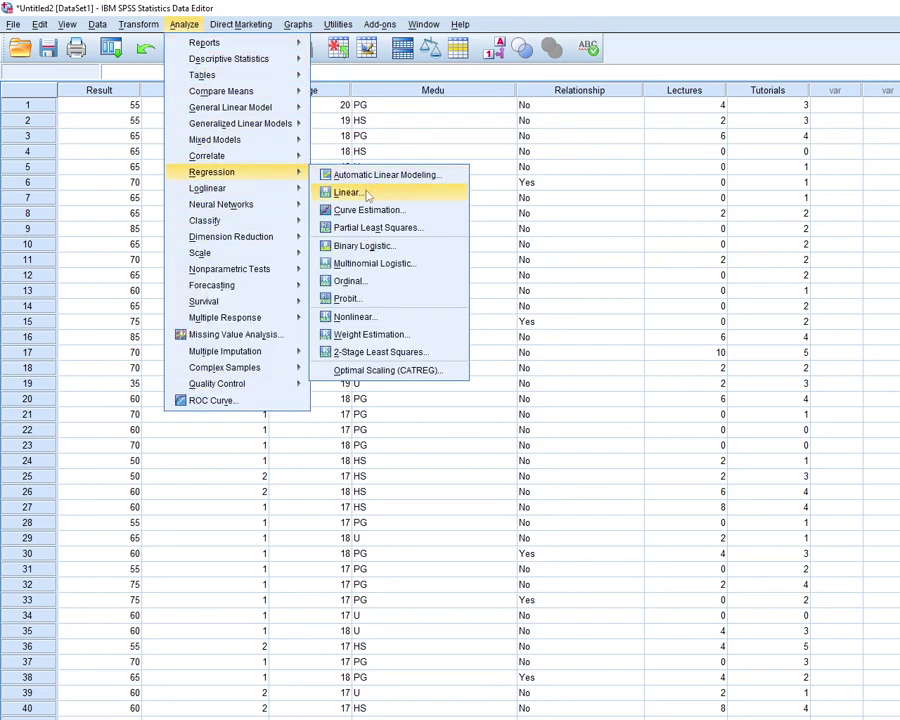
left_click(463, 192)
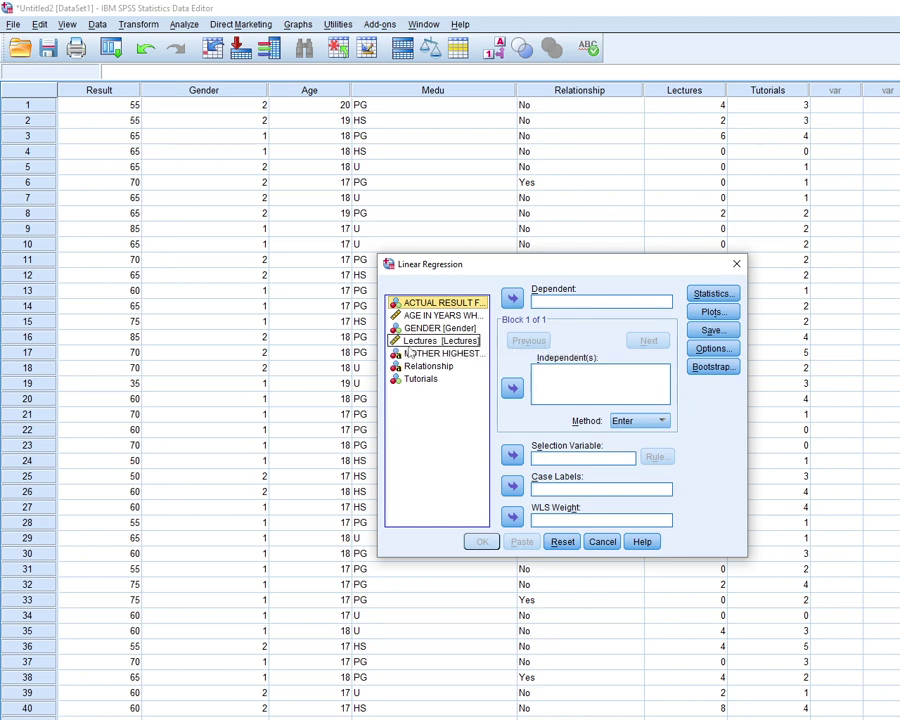
left_click(512, 298)
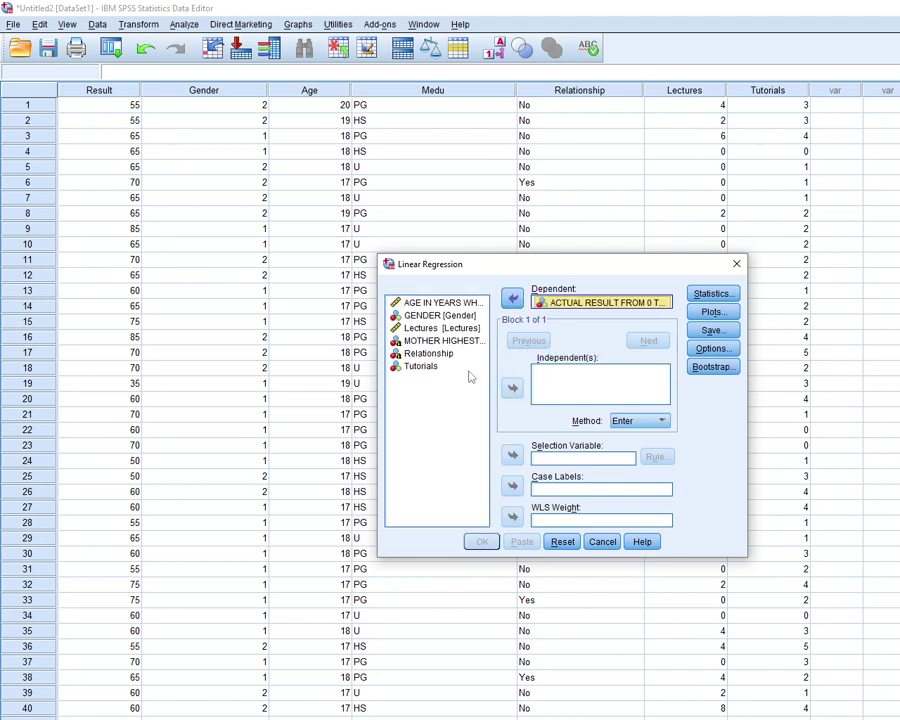
left_click(430, 302)
left_click(512, 388)
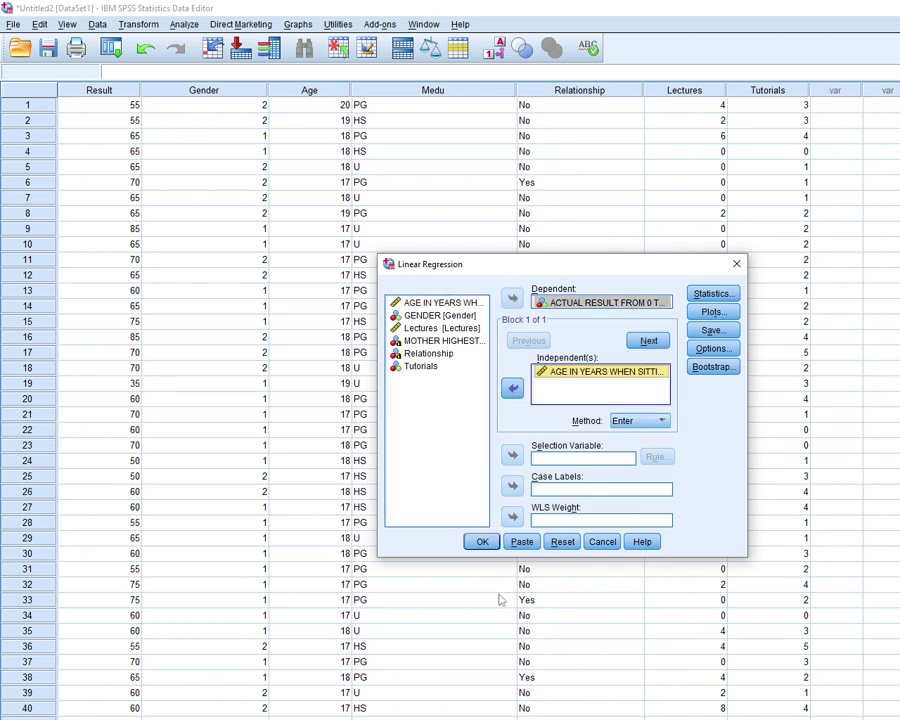
Paste the regression as syntax and run only the REGRESSION command from the syntax file.
left_click(522, 541)
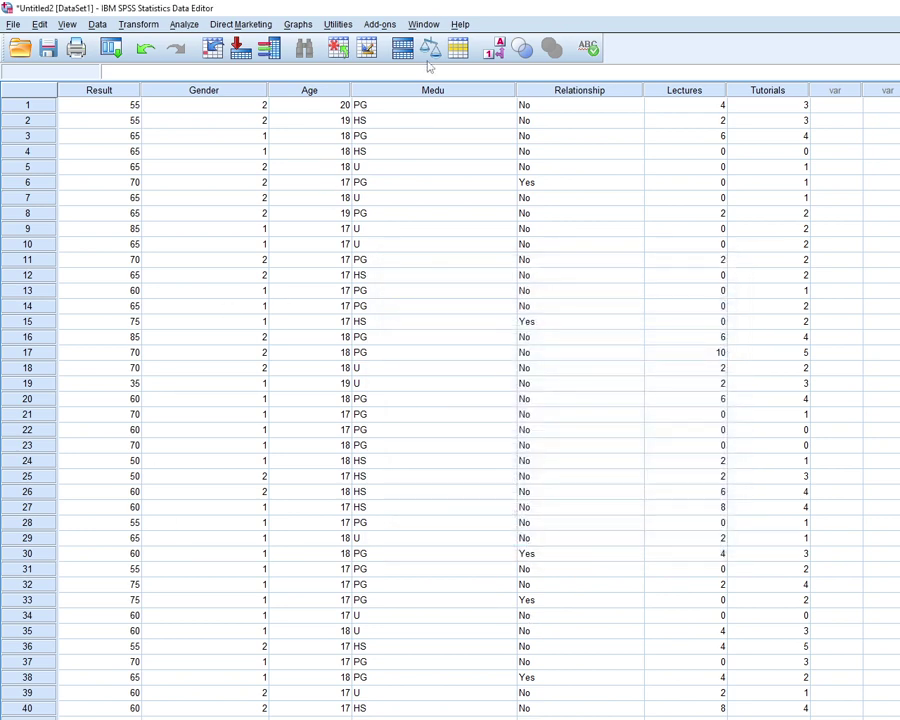
left_click(423, 24)
left_click(430, 114)
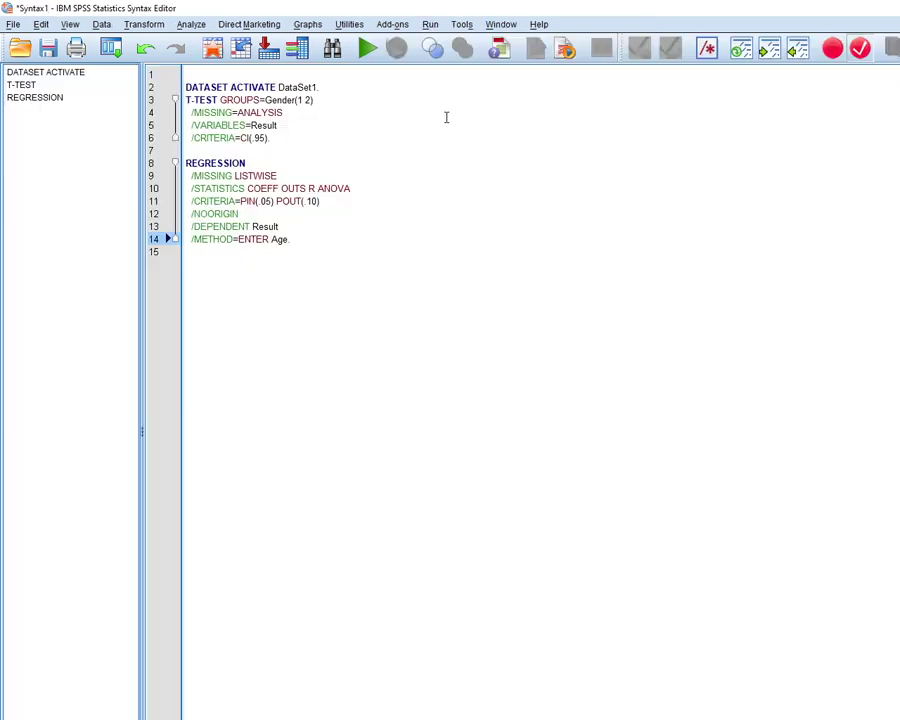
left_click_drag(290, 240, 187, 163)
left_click(367, 47)
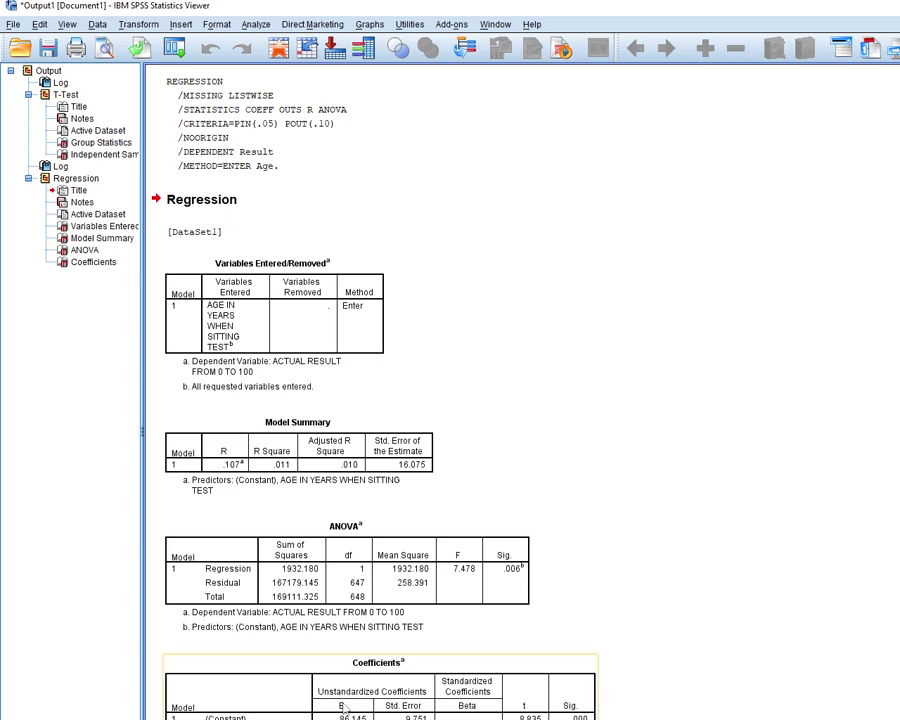
Close the output viewer and the syntax editor without saving either one.
scroll(392, 655, "up", 1)
key("alt+F4")
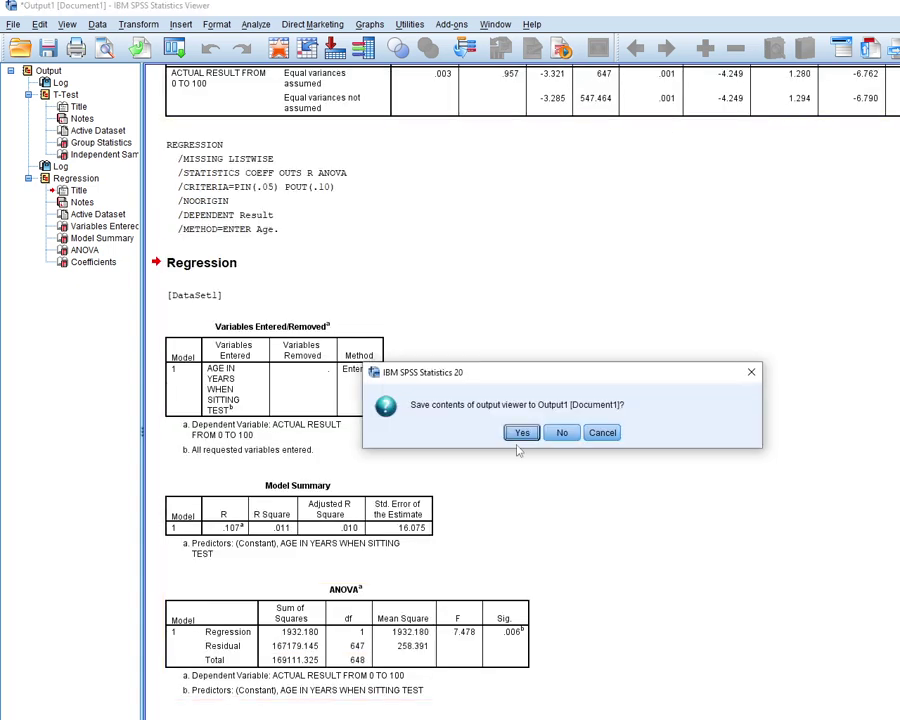
left_click(558, 434)
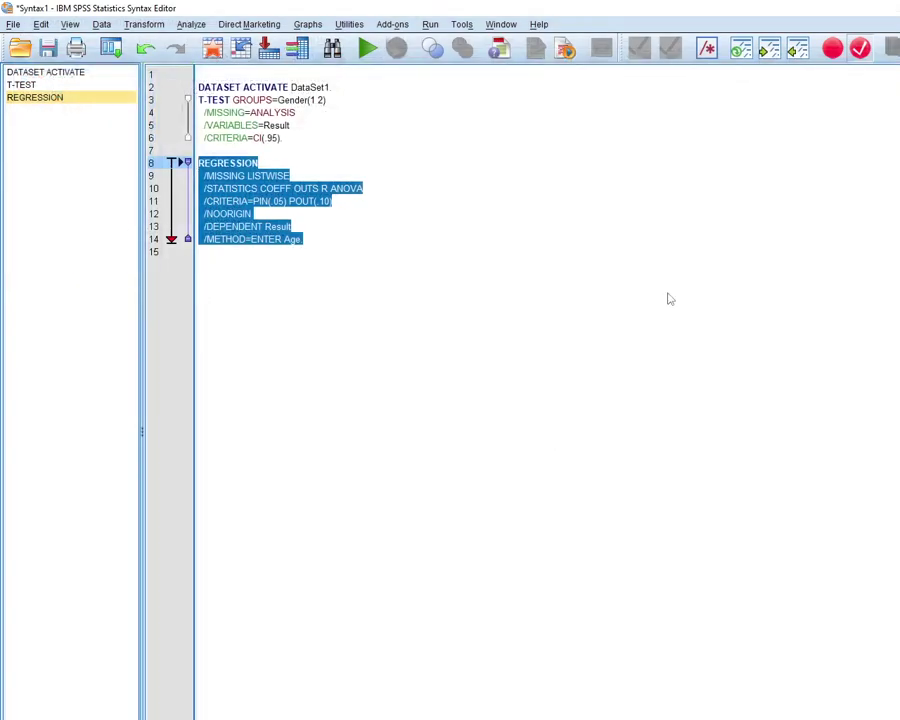
key("alt+F4")
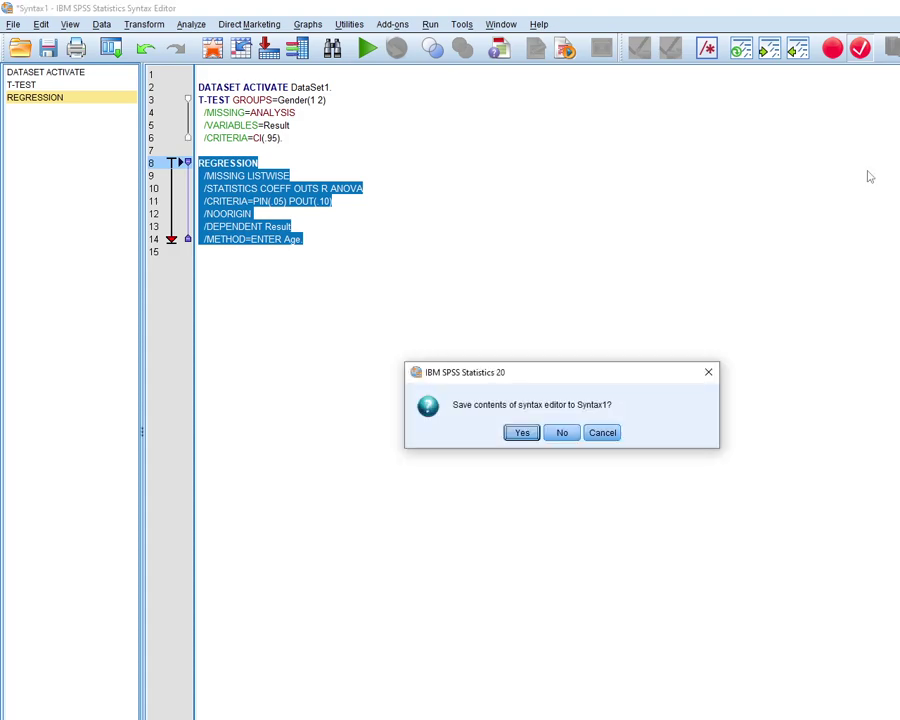
left_click(562, 432)
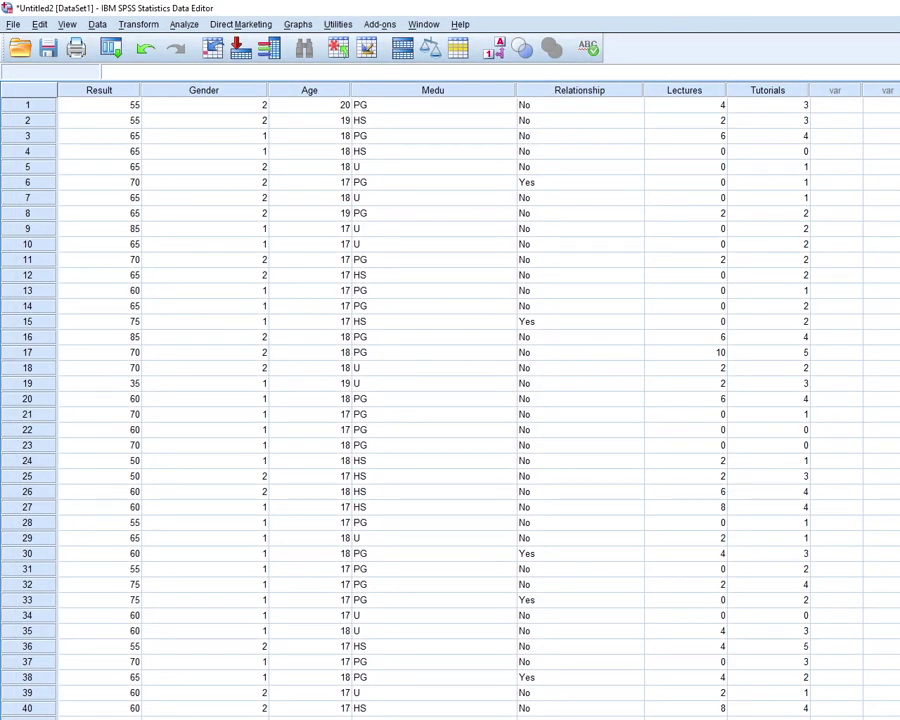